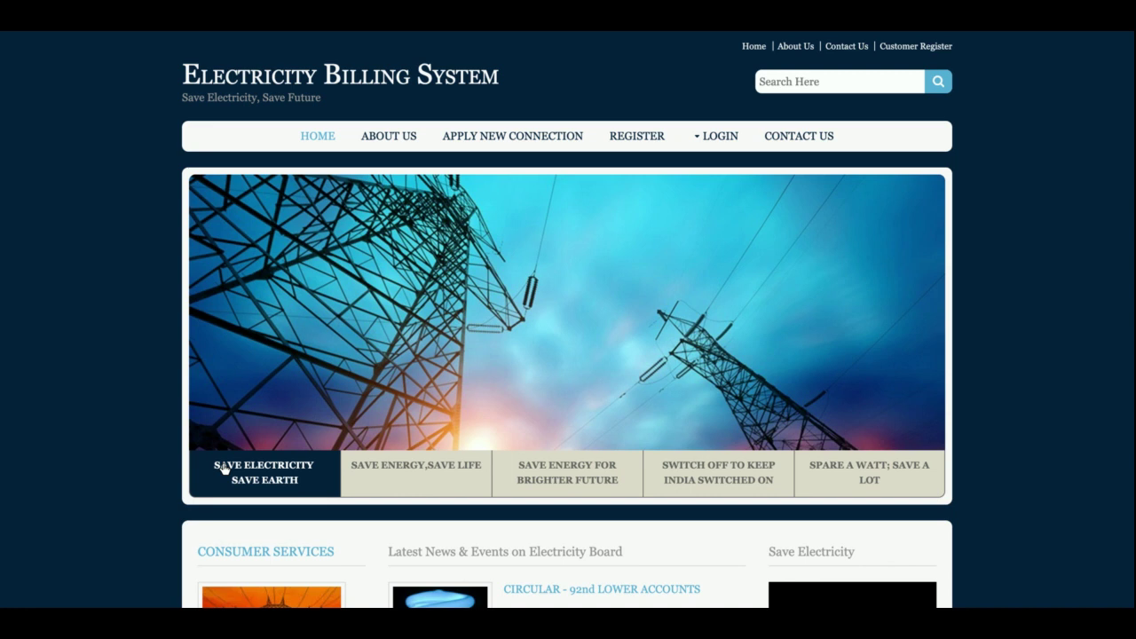
- Scroll the home page and cycle the banner slides, ending on Save Electricity Save Earth
scroll(223, 461, "down", 10)
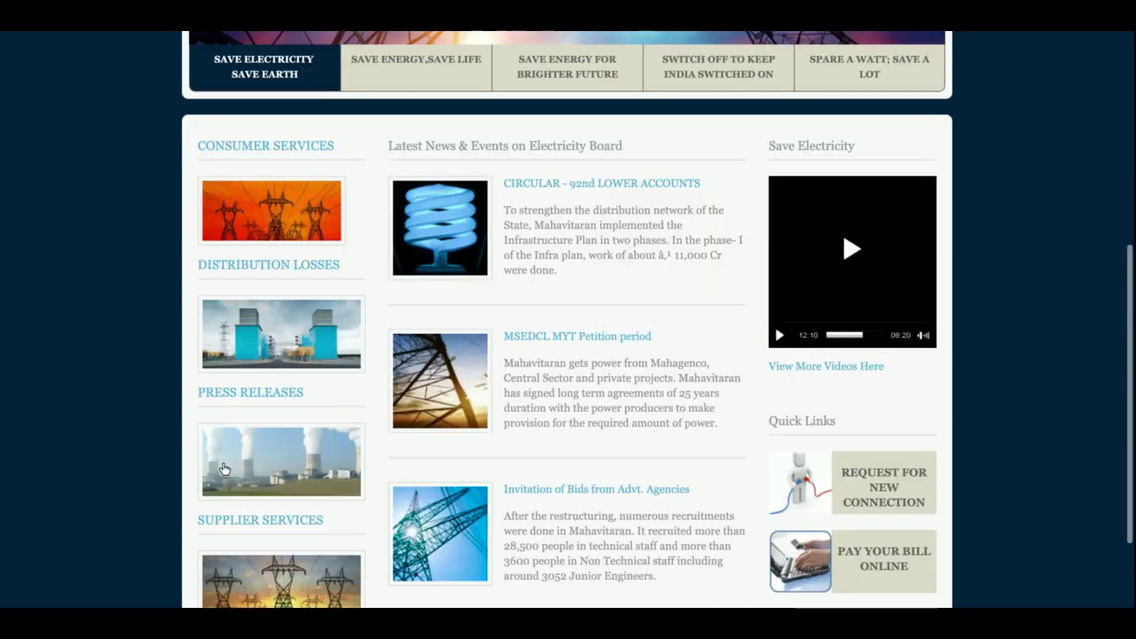
scroll(222, 448, "up", 10)
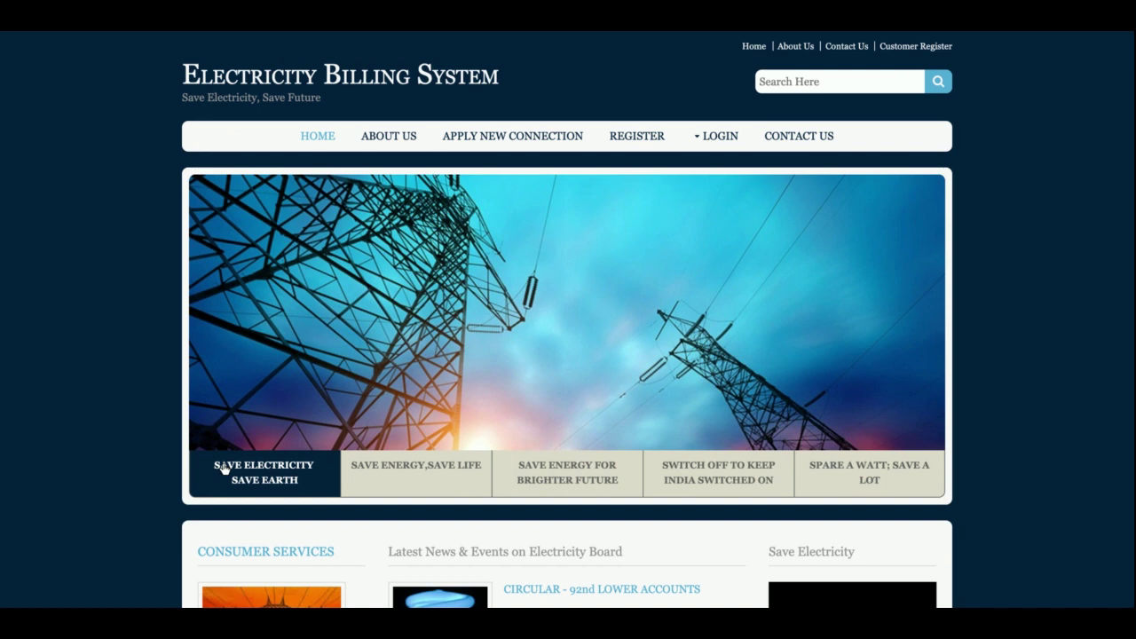
scroll(223, 468, "down", 6)
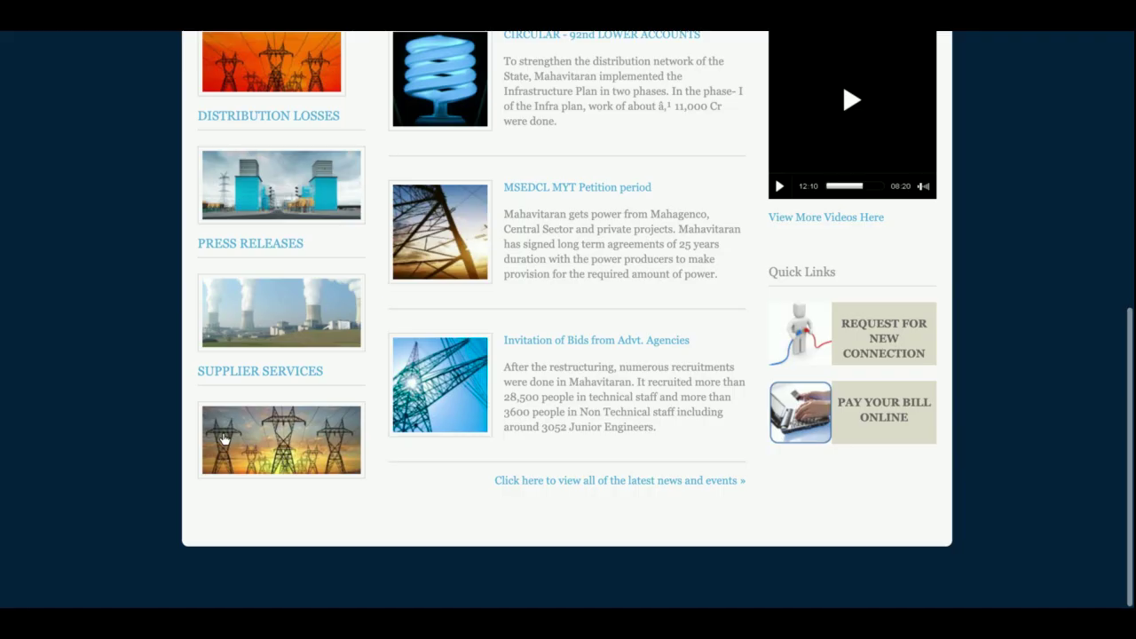
scroll(224, 468, "up", 4)
scroll(224, 468, "up", 3)
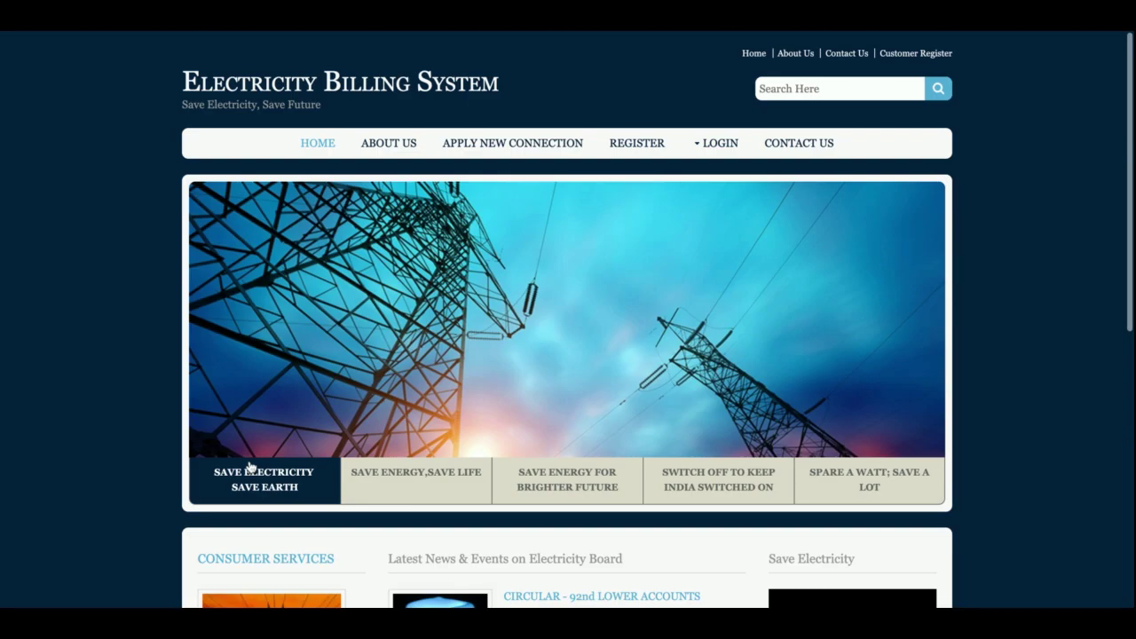
left_click(393, 482)
left_click(532, 461)
left_click(711, 471)
left_click(882, 471)
left_click(730, 471)
left_click(393, 483)
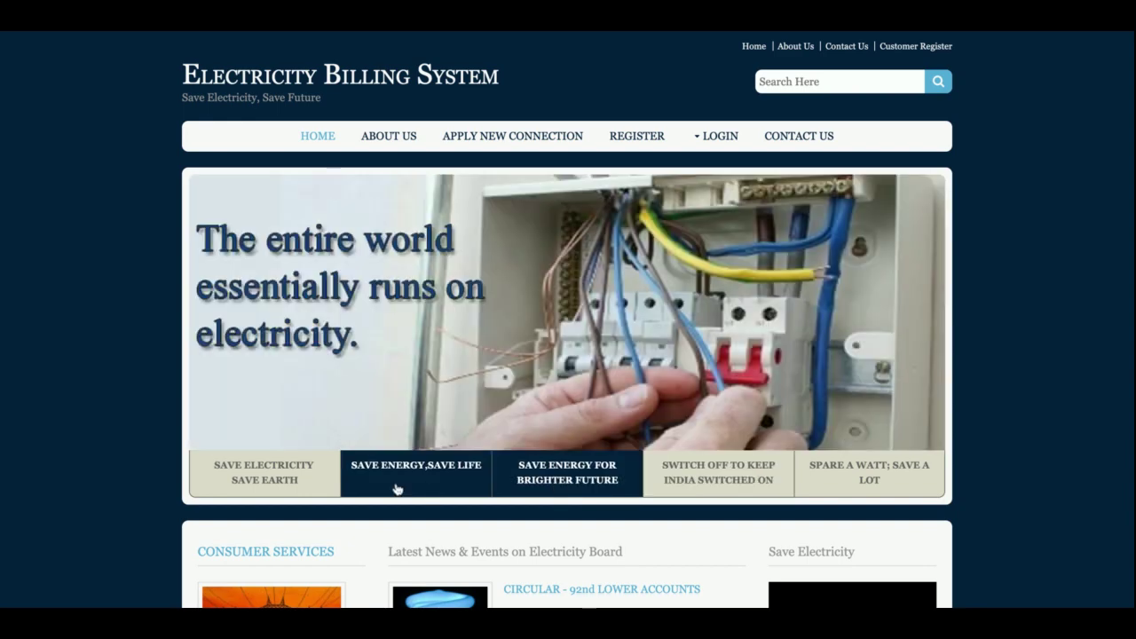
left_click(279, 480)
- Browse the home page and About Us, then choose Apply New Connection to reach the login form
scroll(704, 459, "down", 6)
scroll(704, 460, "up", 6)
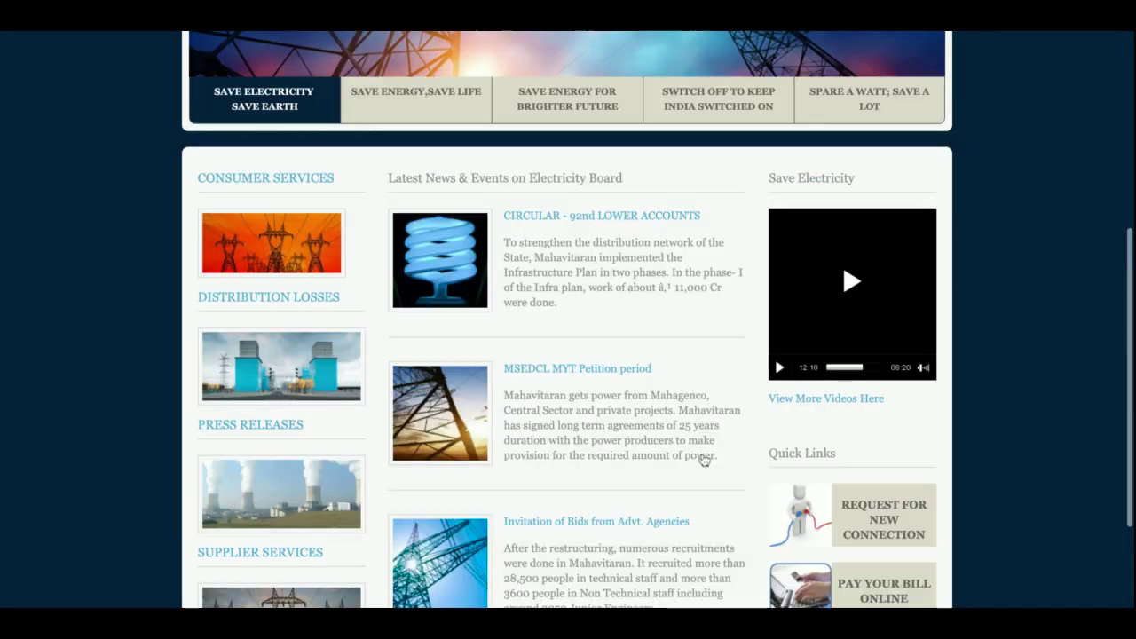
scroll(704, 459, "down", 5)
scroll(369, 240, "up", 5)
scroll(369, 240, "down", 5)
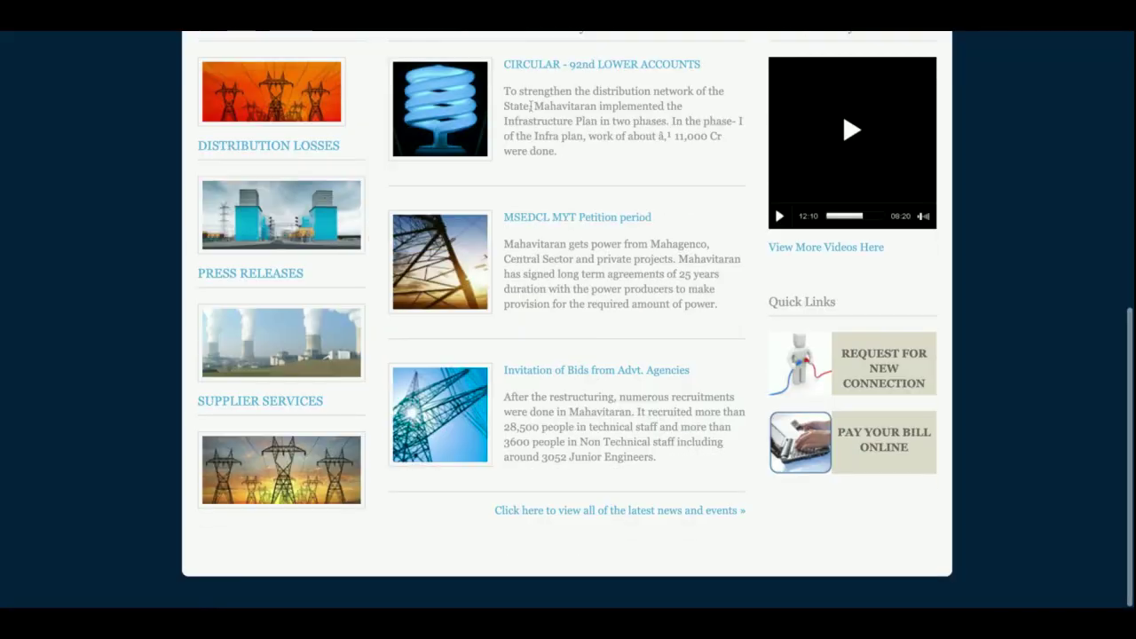
scroll(601, 360, "up", 5)
scroll(595, 363, "down", 6)
scroll(596, 367, "up", 1)
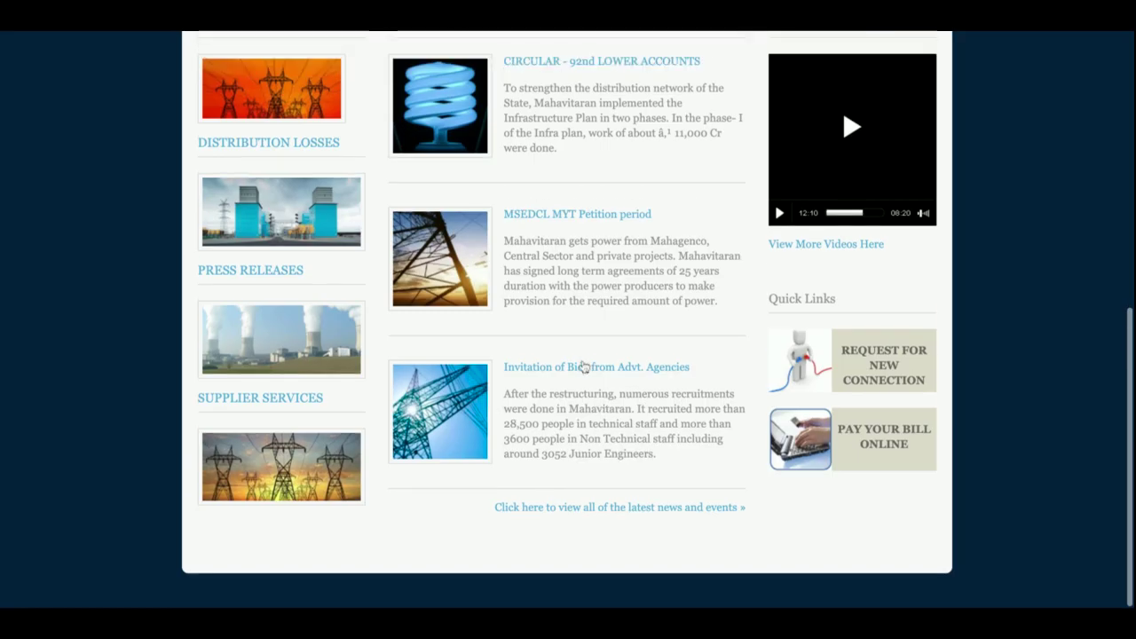
scroll(638, 309, "up", 6)
scroll(638, 309, "down", 1)
left_click(391, 135)
scroll(509, 305, "down", 3)
scroll(510, 305, "up", 3)
left_click(494, 142)
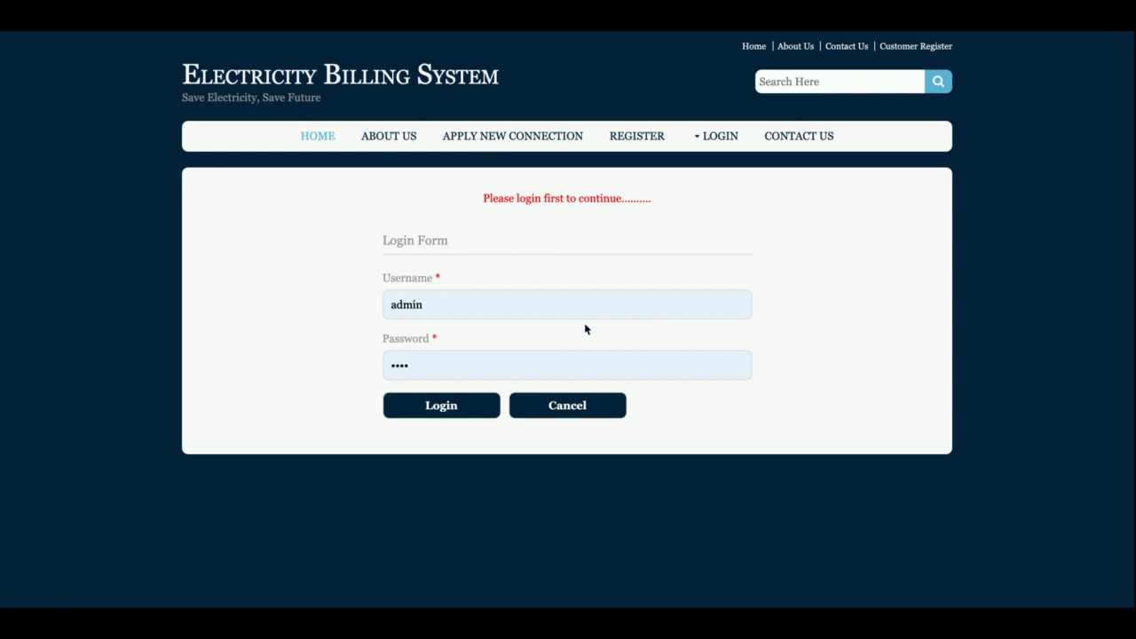
- Log in with username 'customer' and the filled-in password, then scroll the welcome dashboard
double_click(553, 305)
type("customer")
key("Tab")
key("Return")
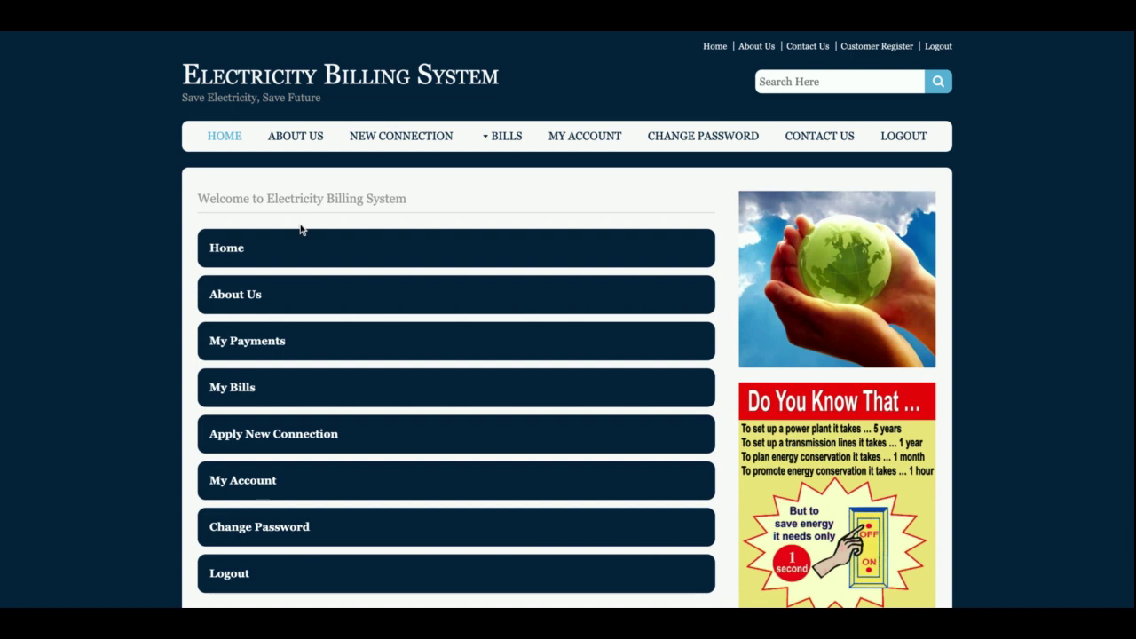
scroll(300, 229, "down", 2)
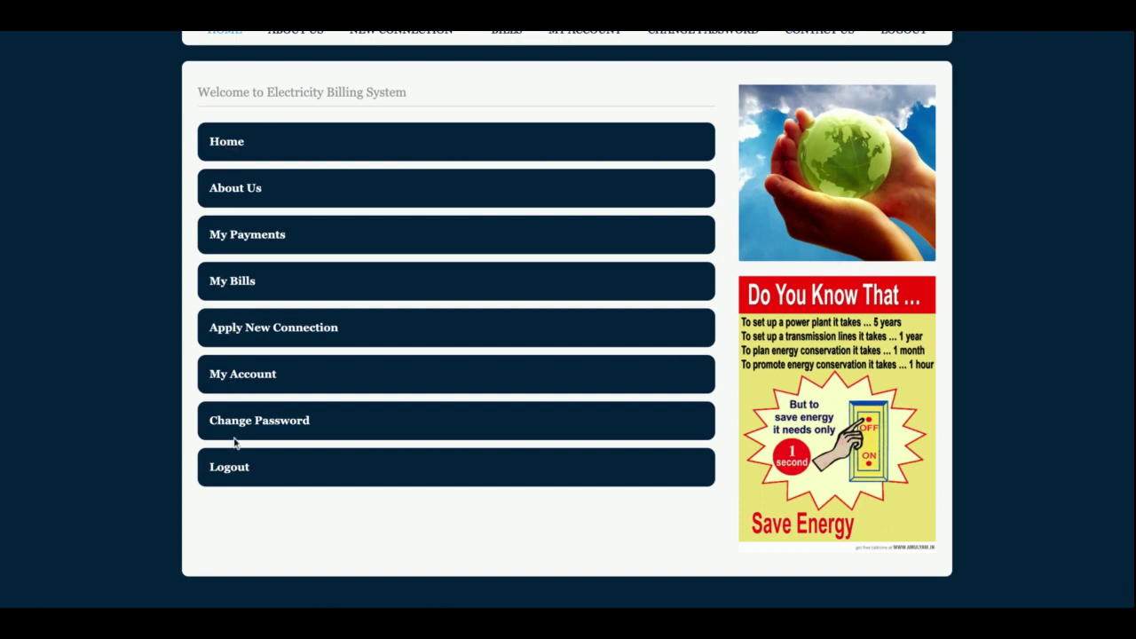
scroll(234, 437, "up", 2)
- Open the New Connection Request form and scroll through all its fields
left_click(398, 142)
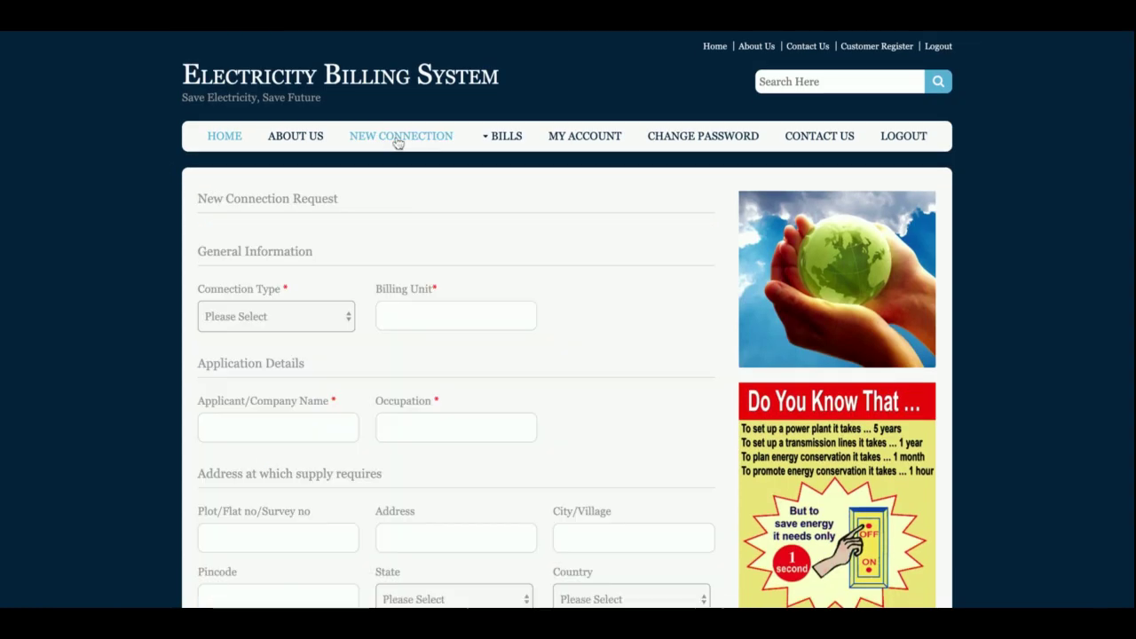
scroll(631, 373, "down", 4)
scroll(632, 373, "up", 4)
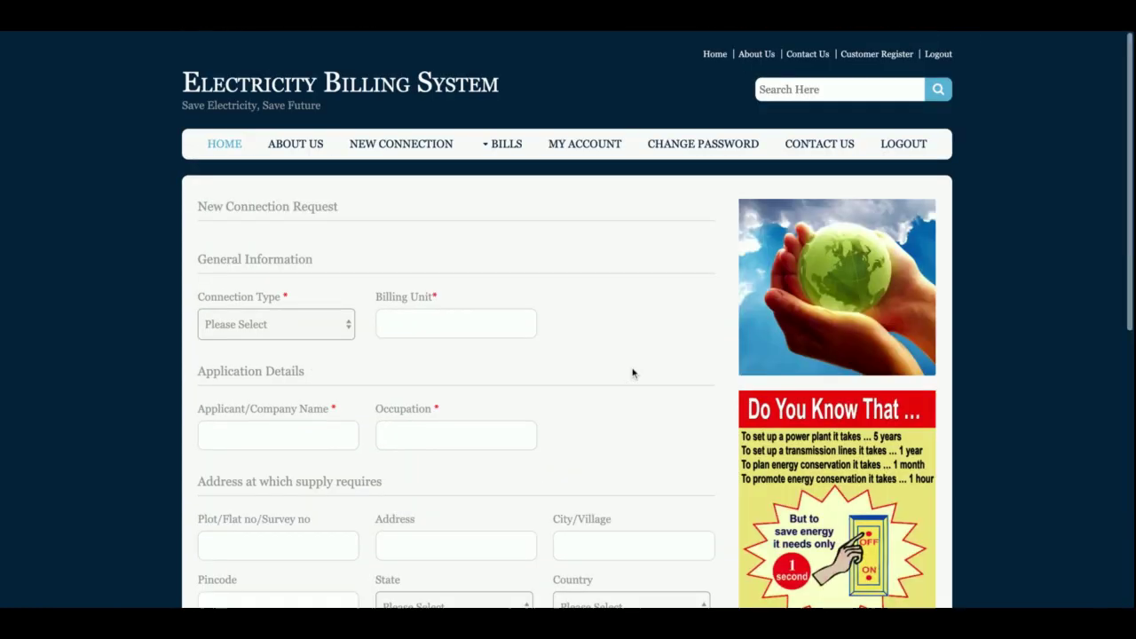
scroll(269, 277, "down", 1)
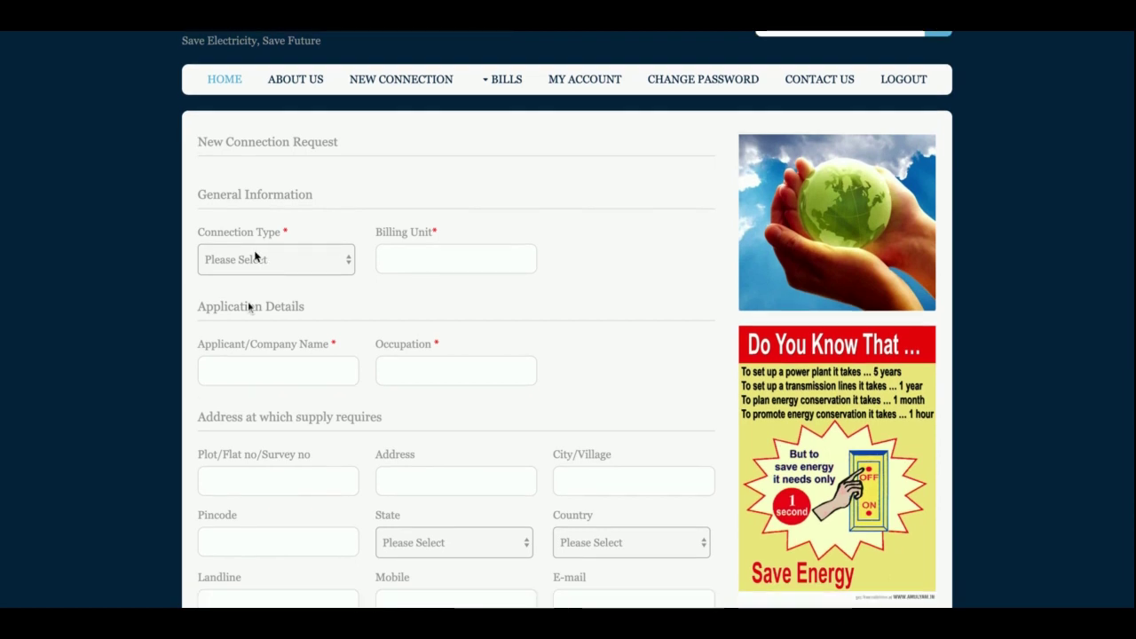
scroll(690, 299, "down", 5)
scroll(585, 304, "up", 6)
scroll(434, 378, "down", 5)
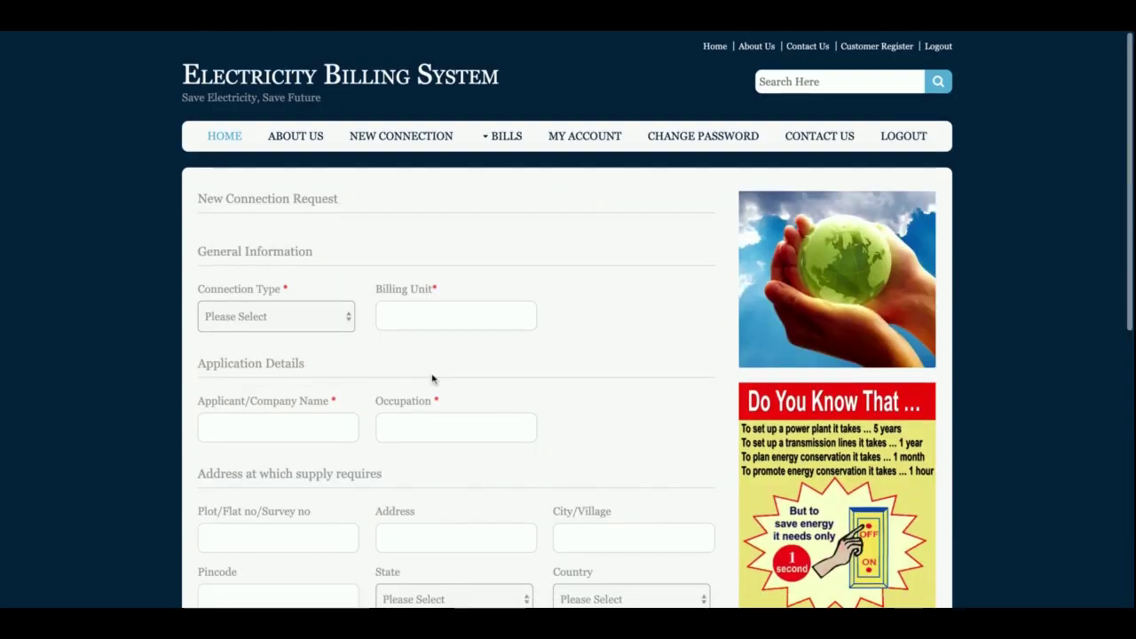
scroll(432, 379, "up", 6)
scroll(433, 379, "down", 1)
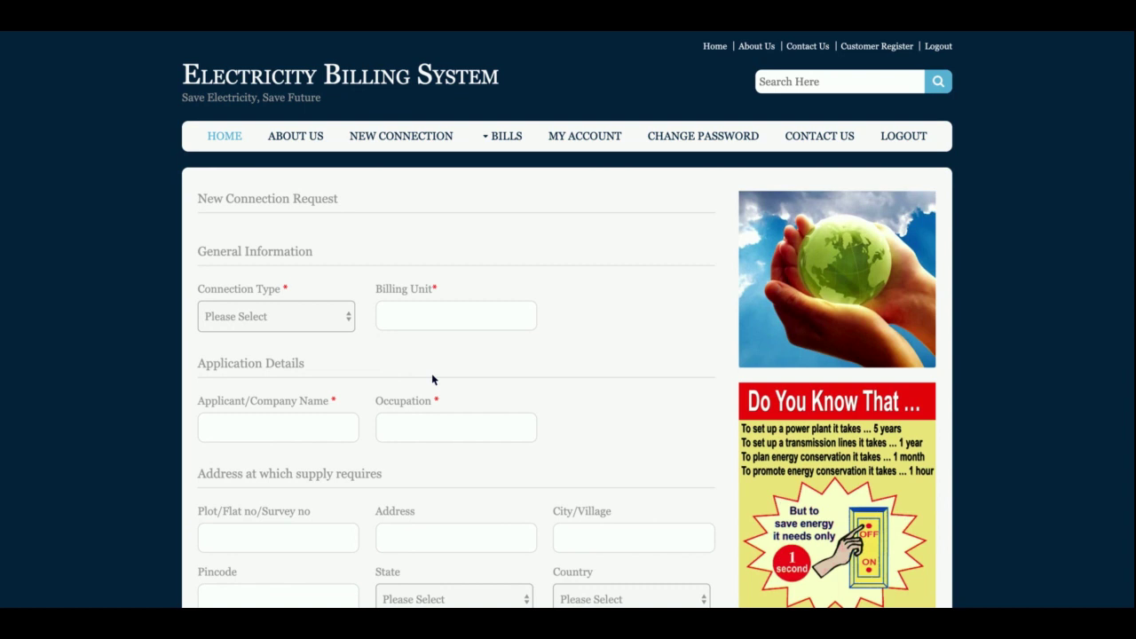
scroll(432, 391, "up", 2)
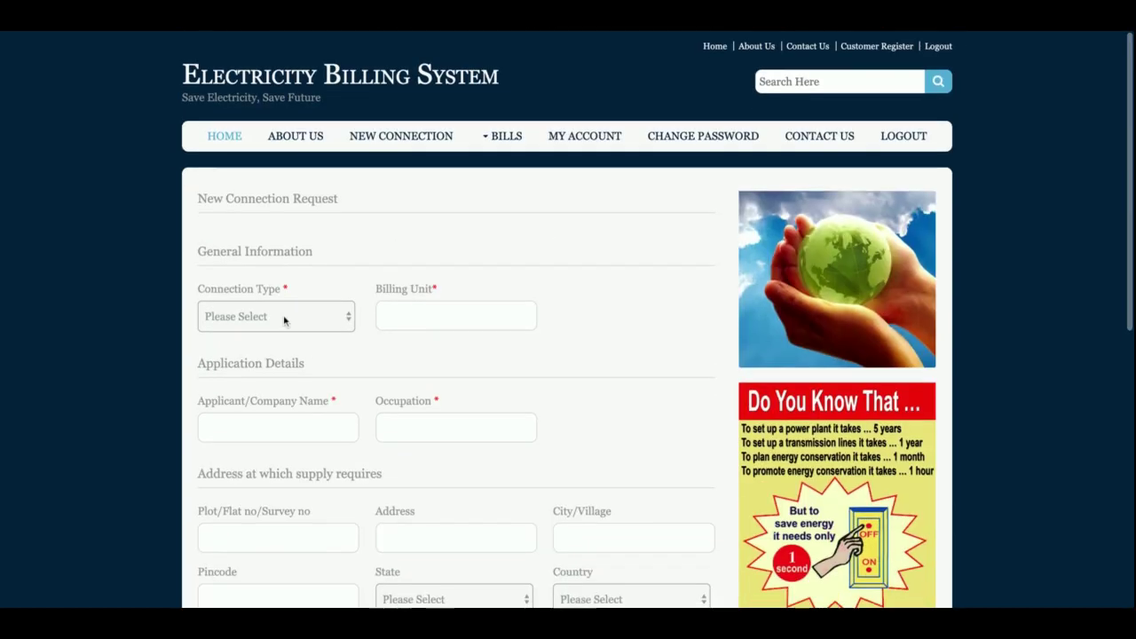
- Pick Home as the connection type, focus Billing Unit, and scroll through the address fields
left_click(283, 322)
scroll(467, 355, "down", 6)
scroll(467, 355, "up", 4)
scroll(466, 355, "up", 2)
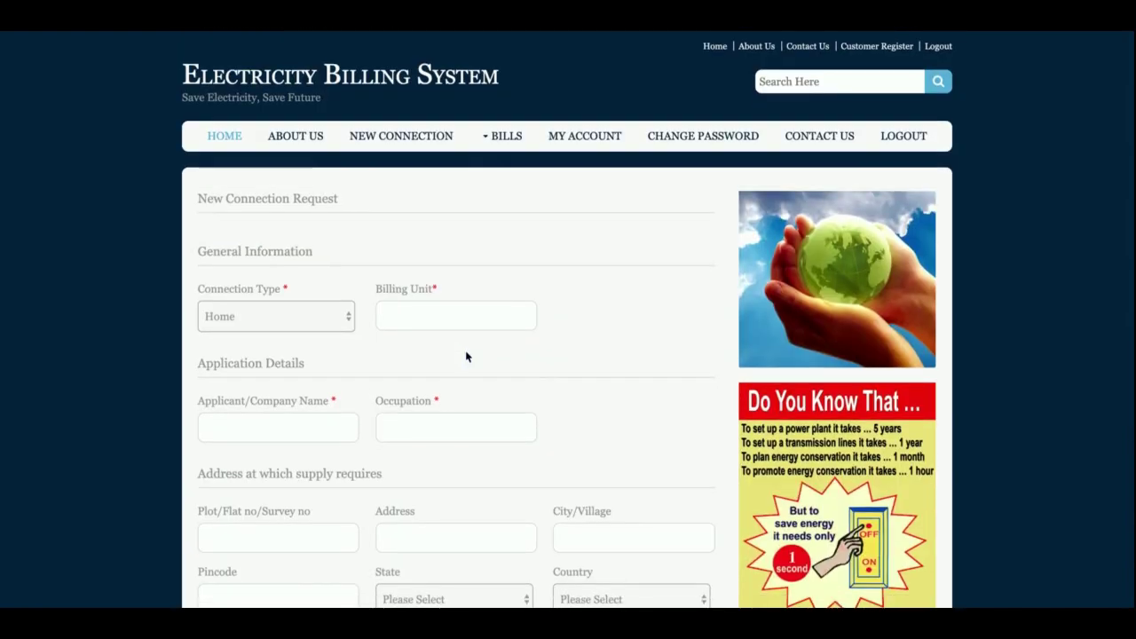
left_click(427, 314)
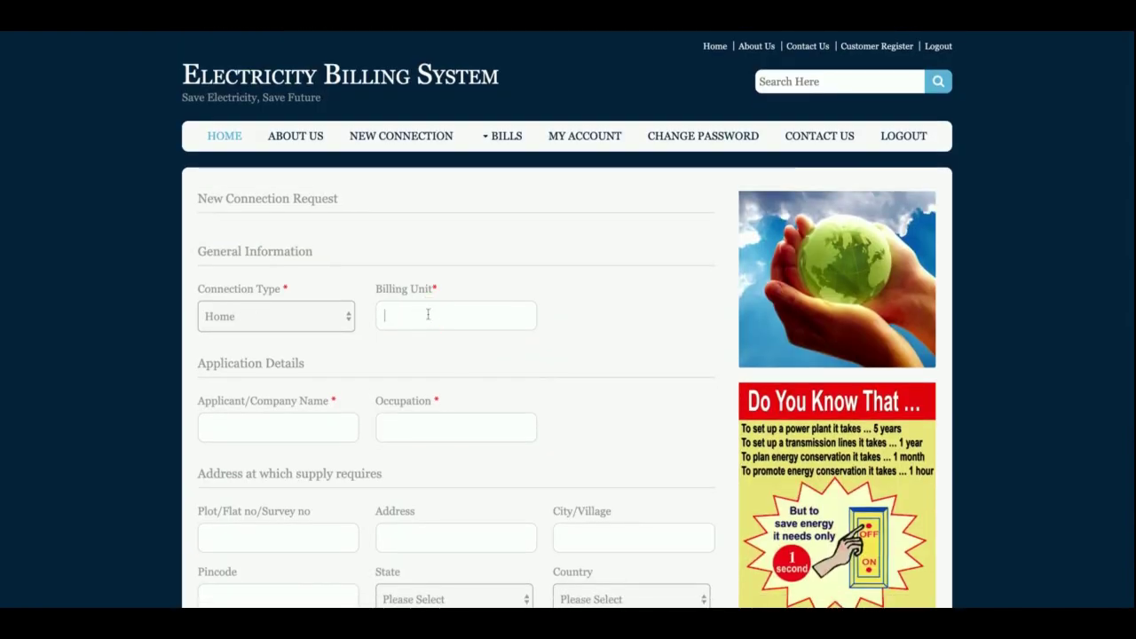
scroll(427, 314, "down", 3)
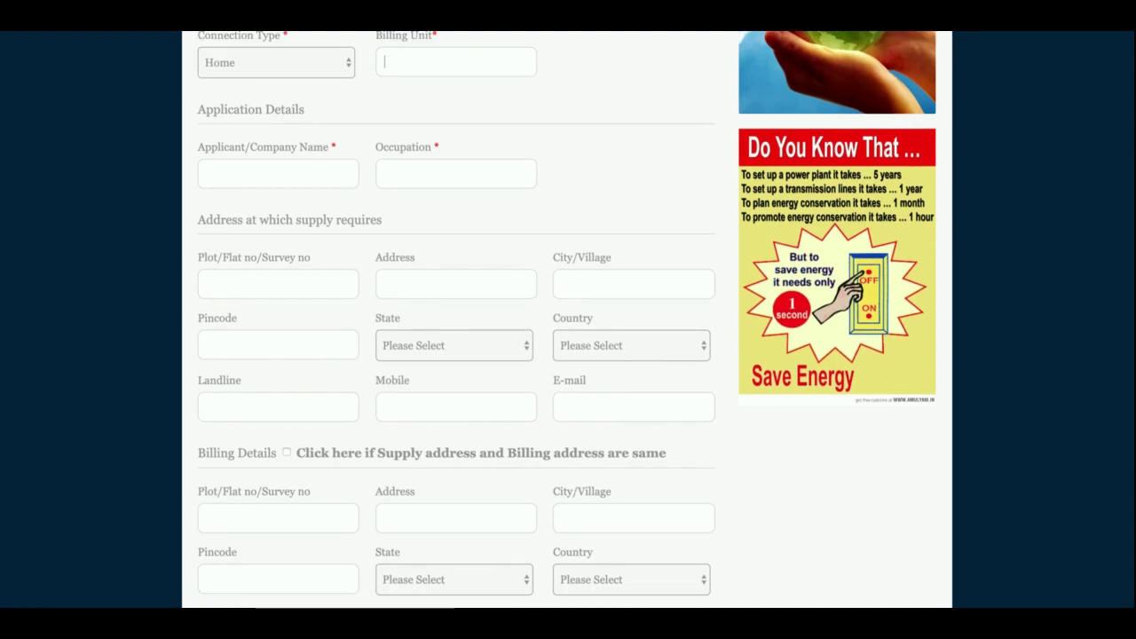
scroll(568, 320, "down", 3)
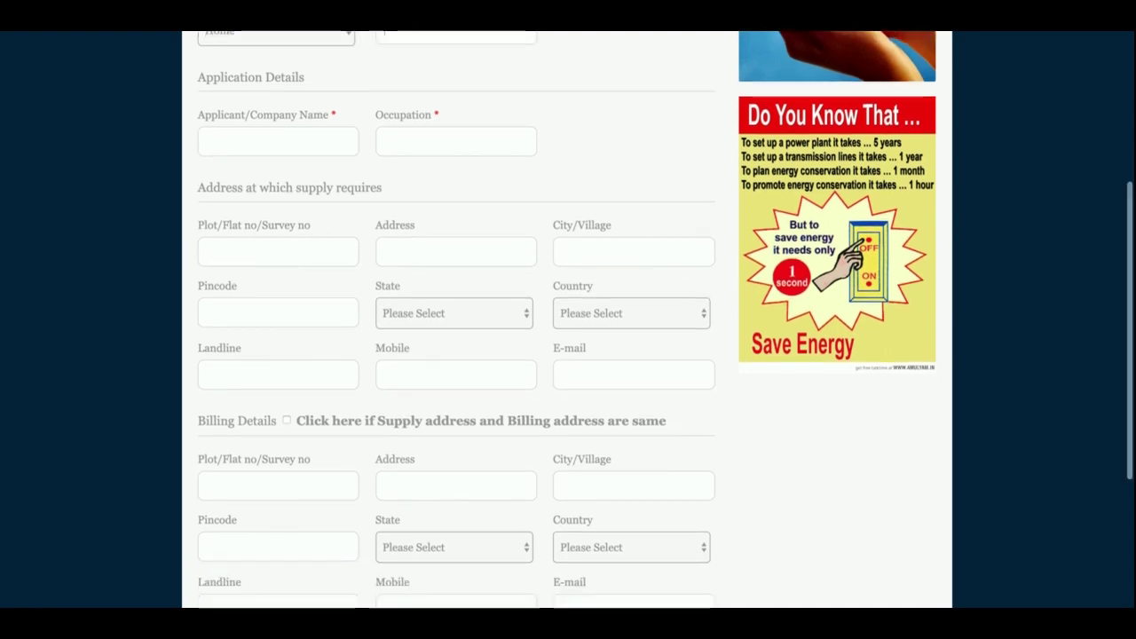
scroll(568, 319, "up", 6)
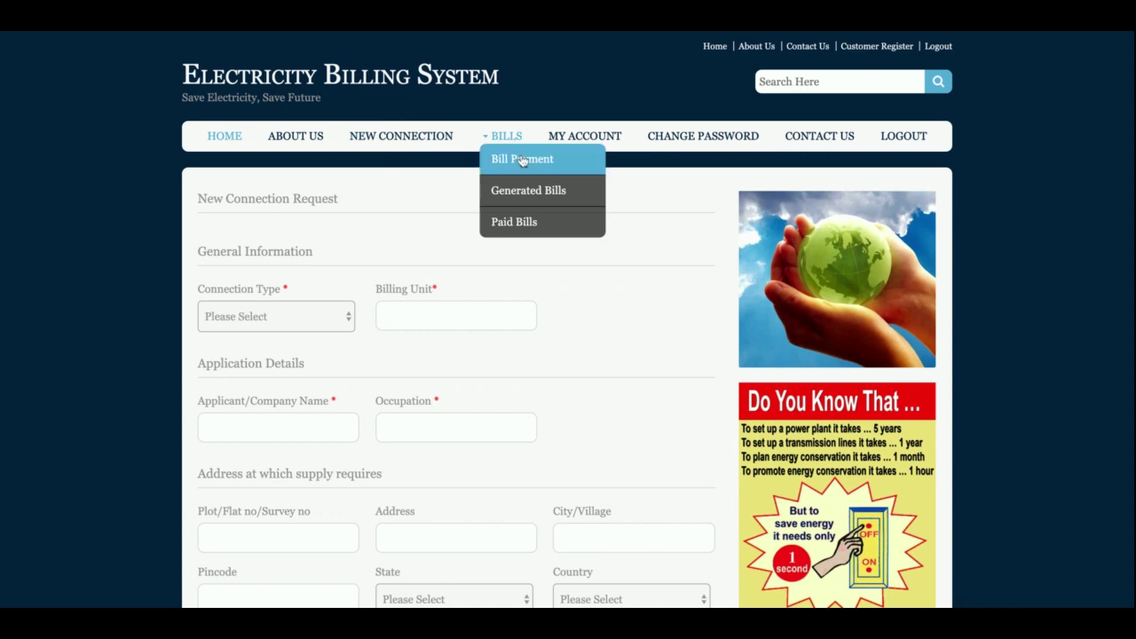
- On the bill payment form, choose State Bank of India and Visa, then enter card number and CVV
left_click(520, 159)
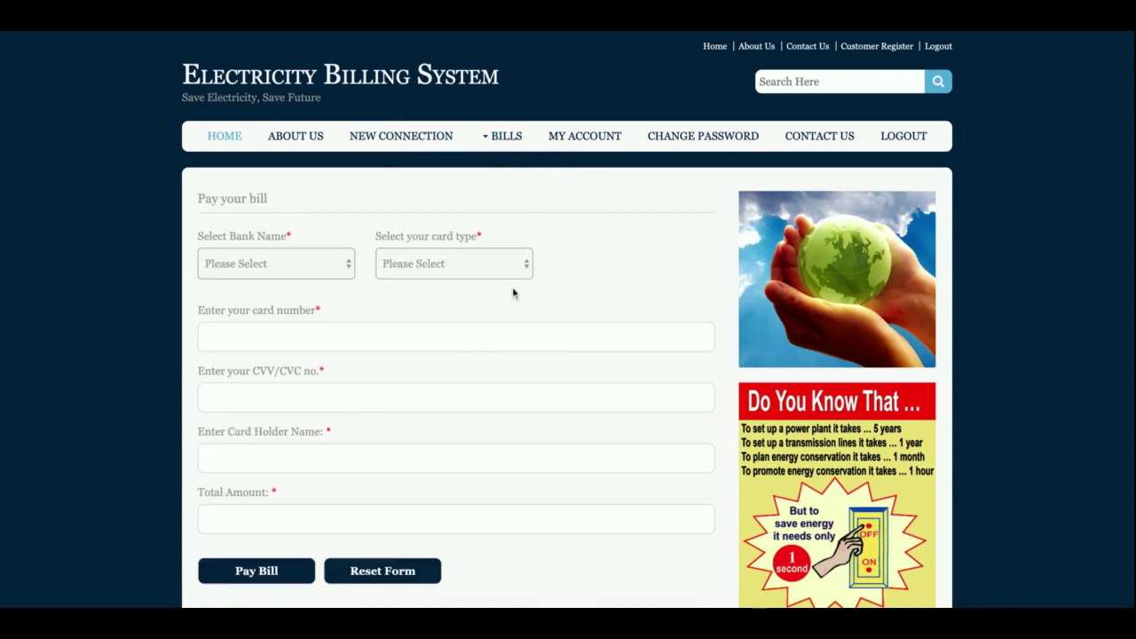
left_click(299, 279)
left_click(404, 296)
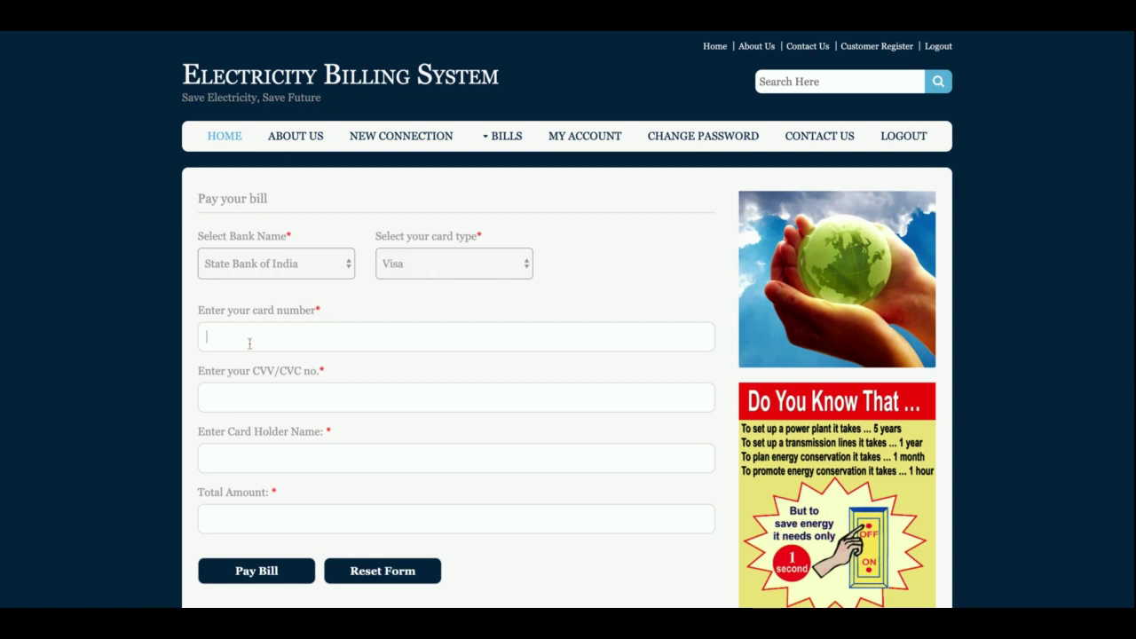
key("Tab")
key("Tab")
- Enter the card holder's name and the total amount 872345, then pay the bill
type("Kaushald")
key("BackSpace")
key("BackSpace")
type("l")
key("BackSpace")
type("lK")
key("BackSpace")
type("asdf")
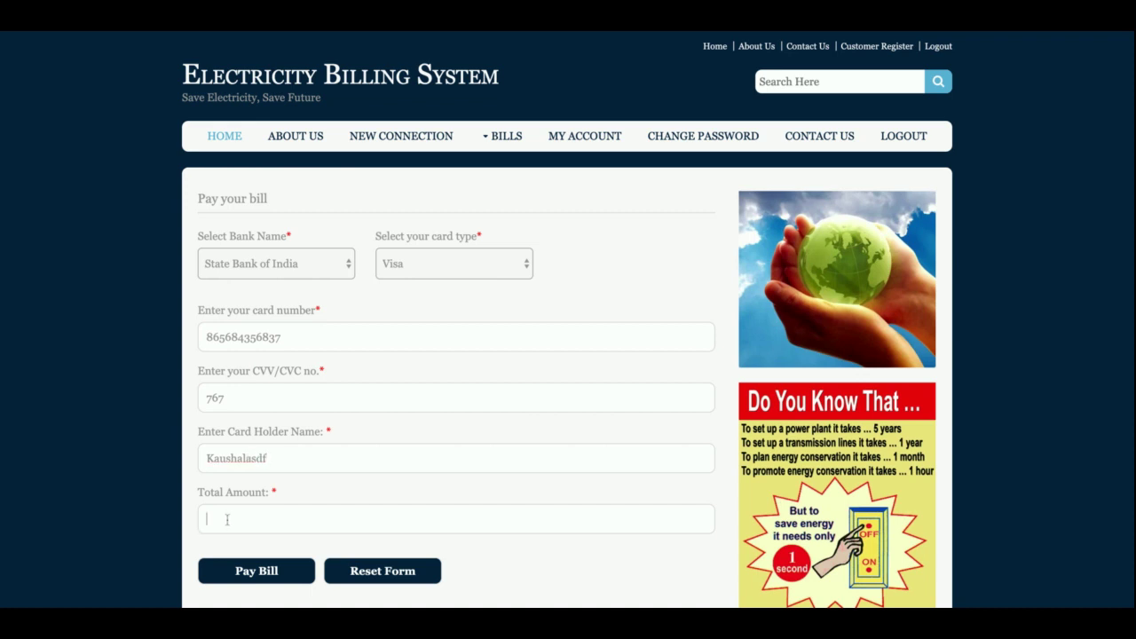
type("872345")
left_click(243, 570)
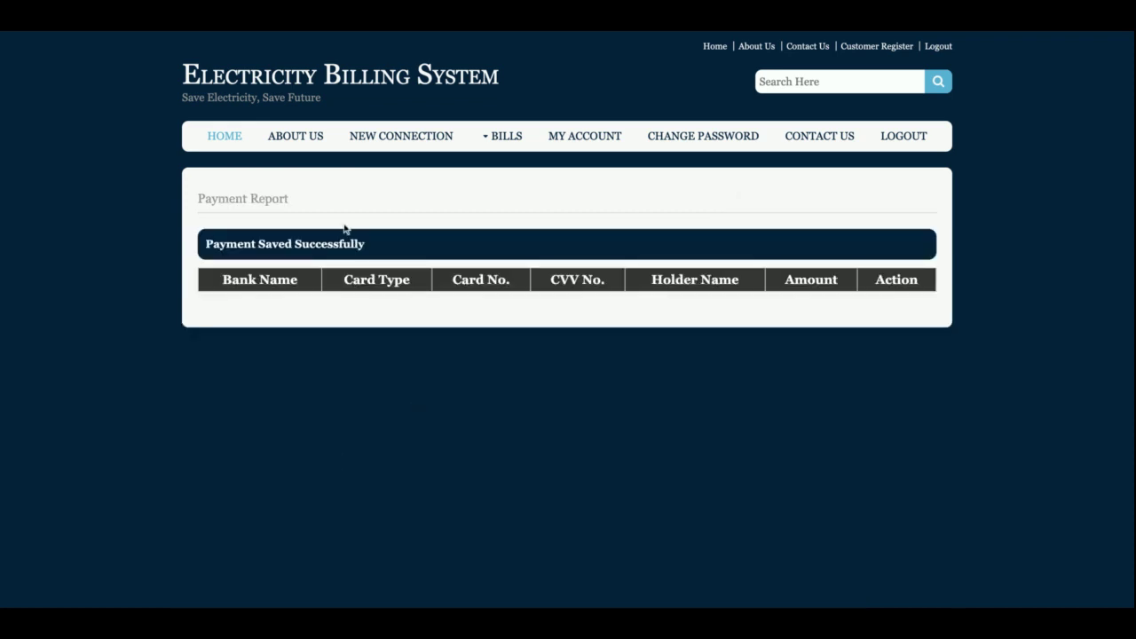
- View the new connection form, edit the first generated bill, then open the Paid Bills report
left_click(450, 139)
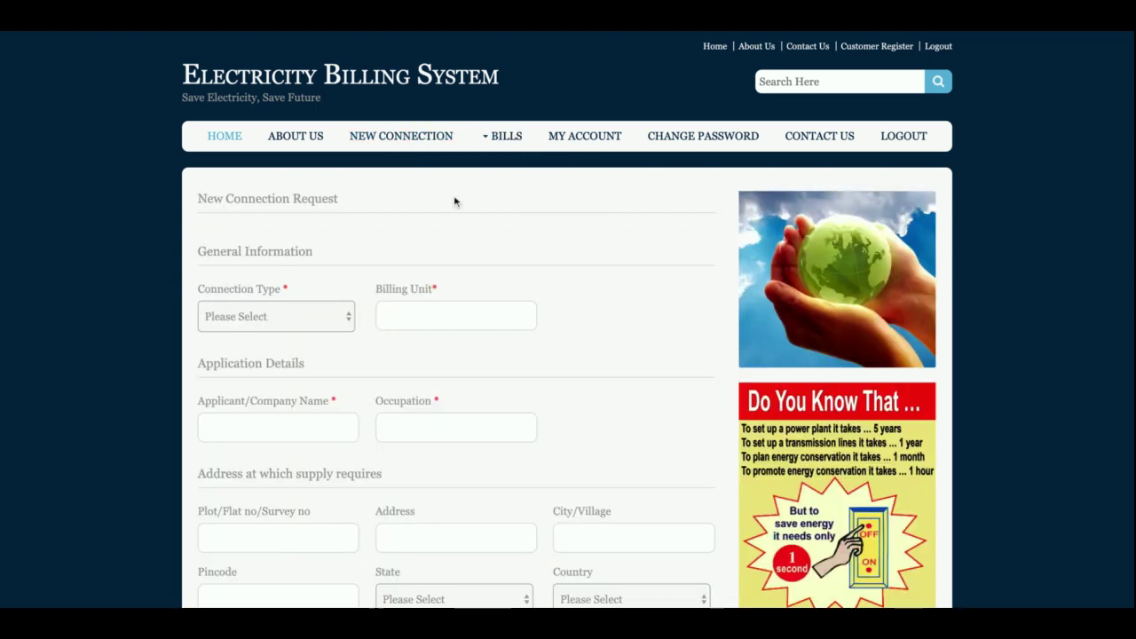
mouse_move(505, 141)
left_click(507, 133)
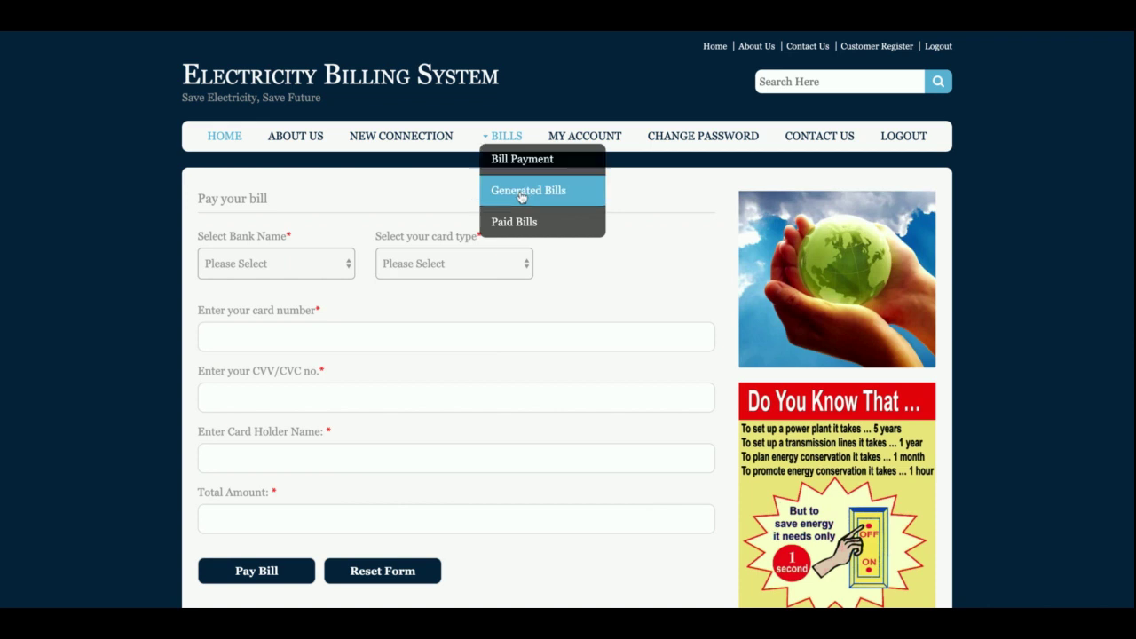
left_click(520, 189)
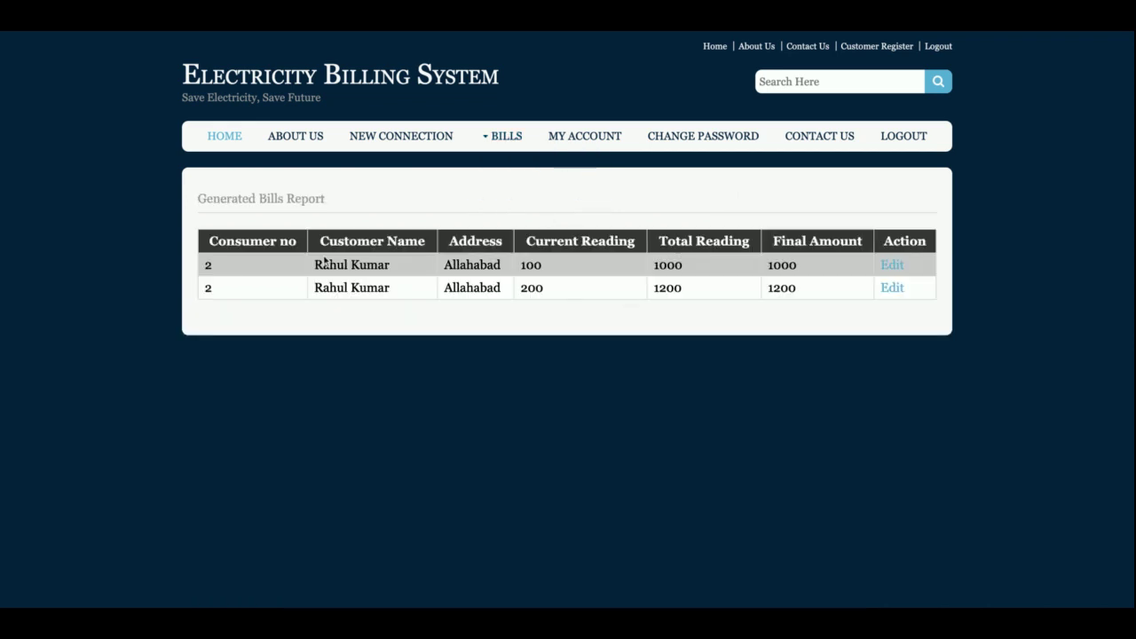
left_click(891, 264)
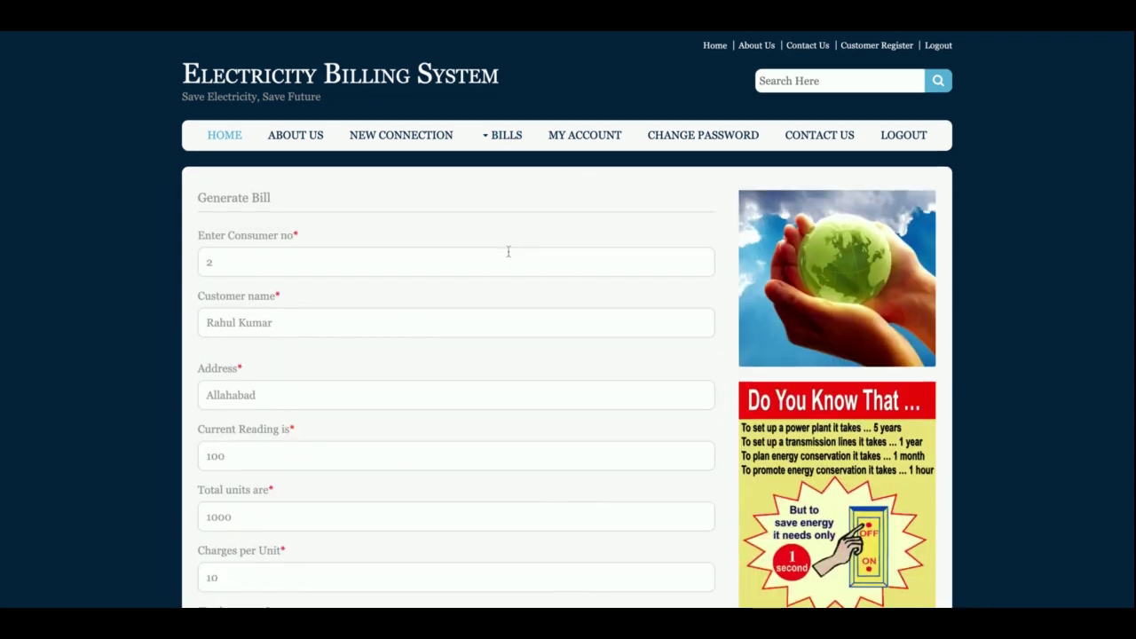
left_click(504, 135)
left_click(511, 227)
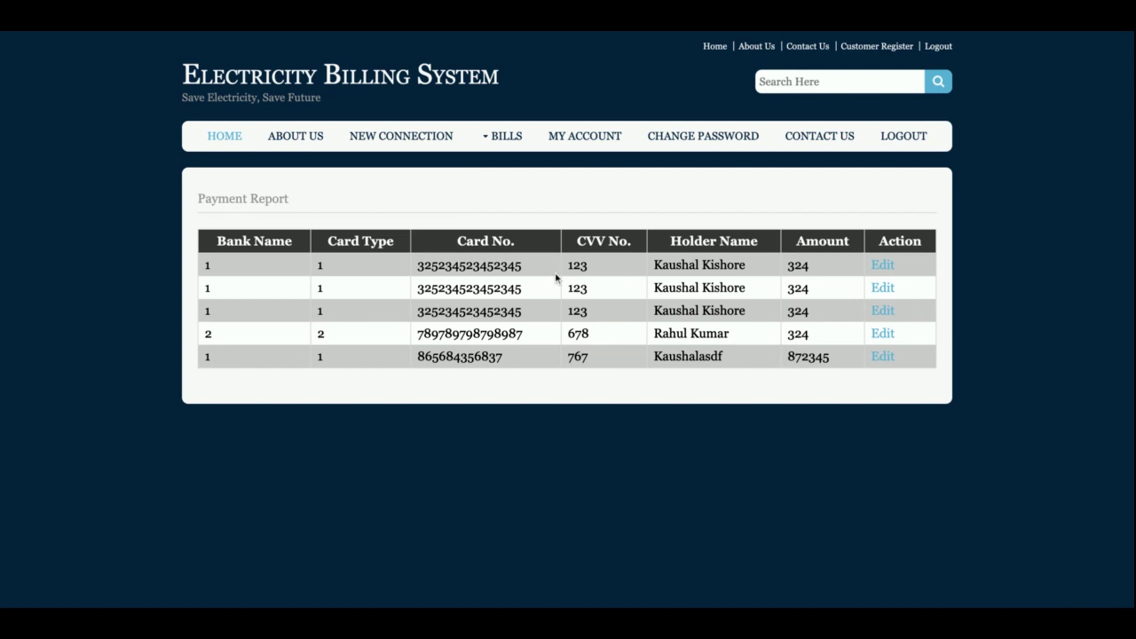
- View the My Account details and Change Password form, ending on the Contact Us form
left_click(581, 140)
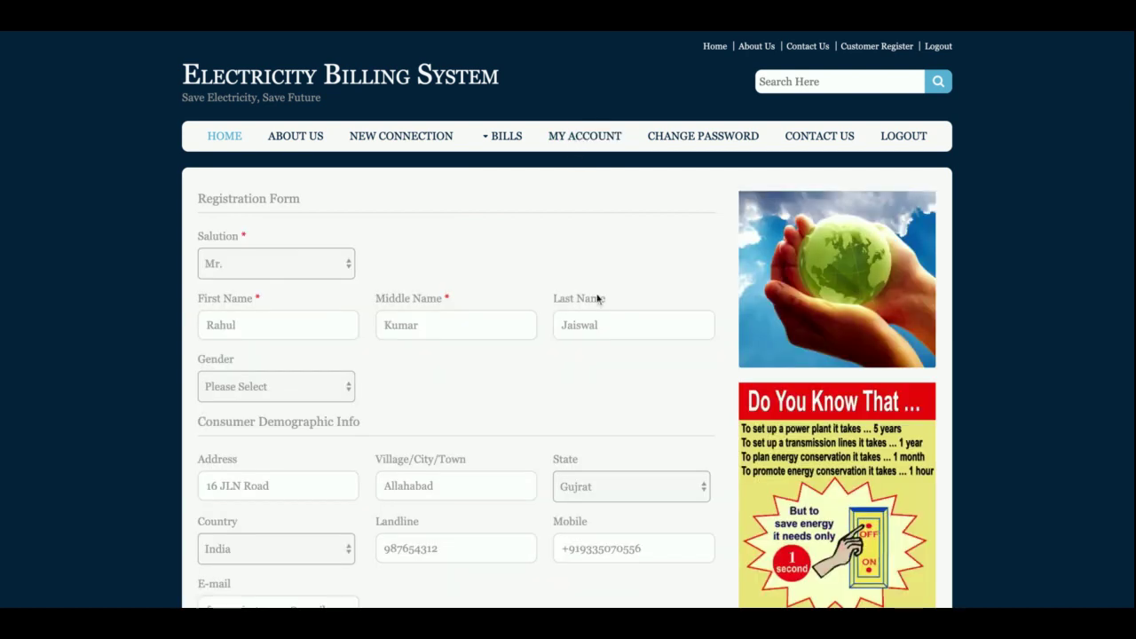
scroll(597, 299, "down", 3)
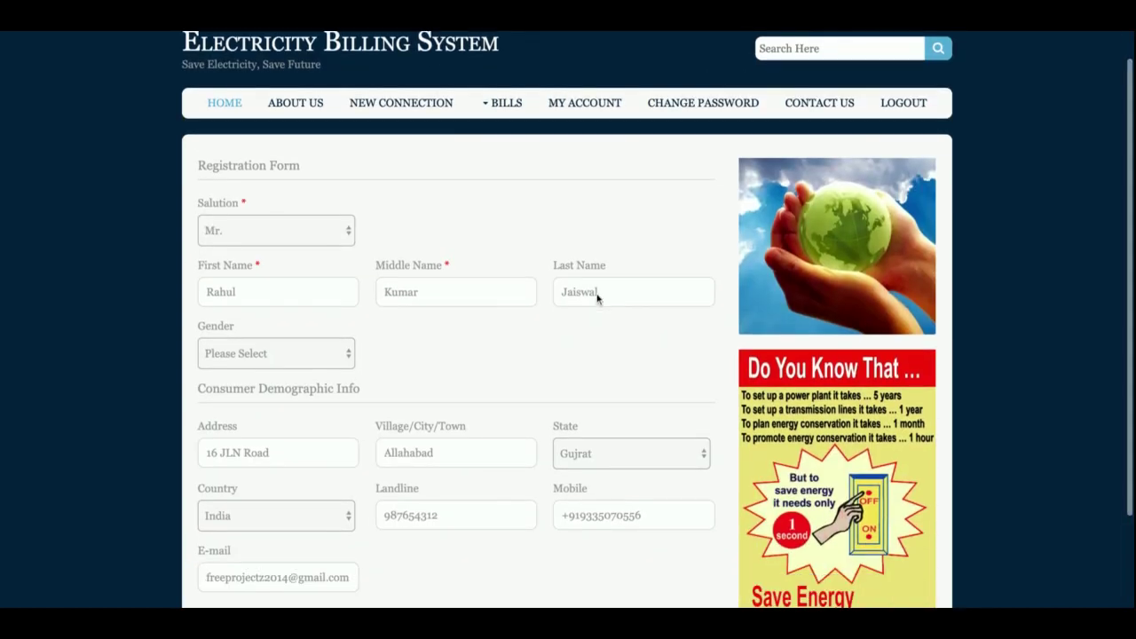
scroll(599, 286, "up", 3)
left_click(698, 139)
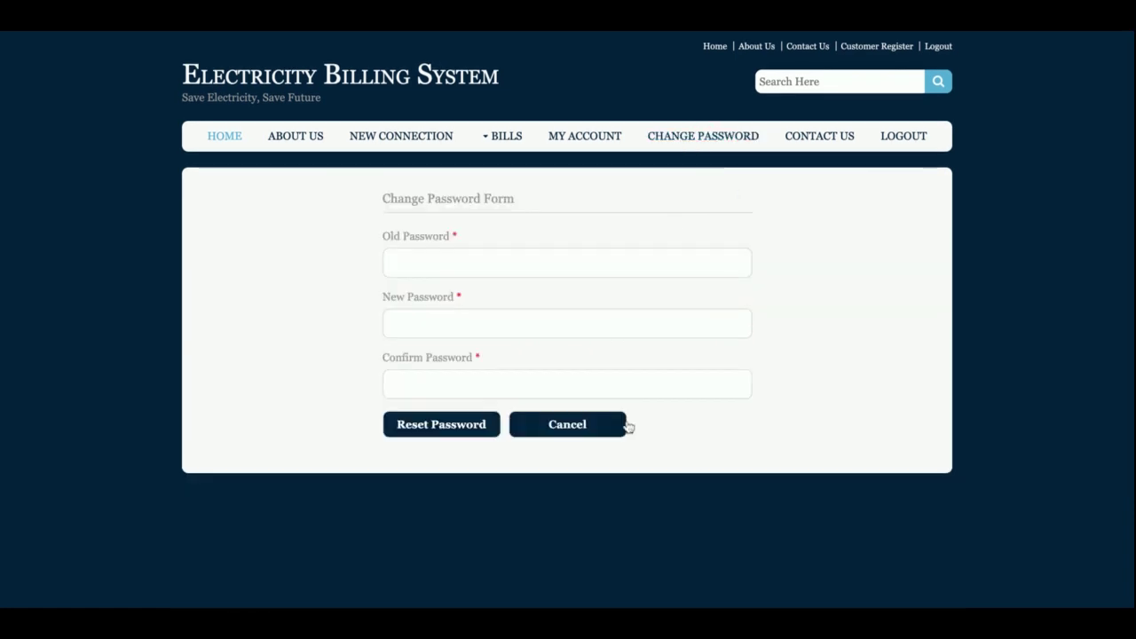
left_click(818, 144)
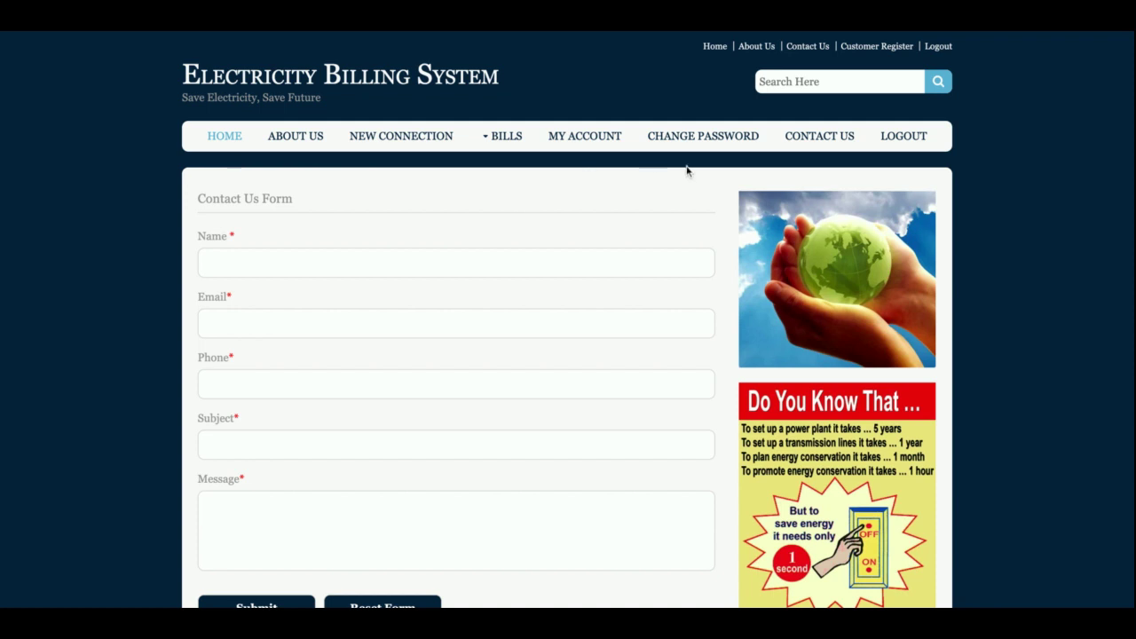
- Log out of the admin area and scroll through the customer registration form
left_click(901, 146)
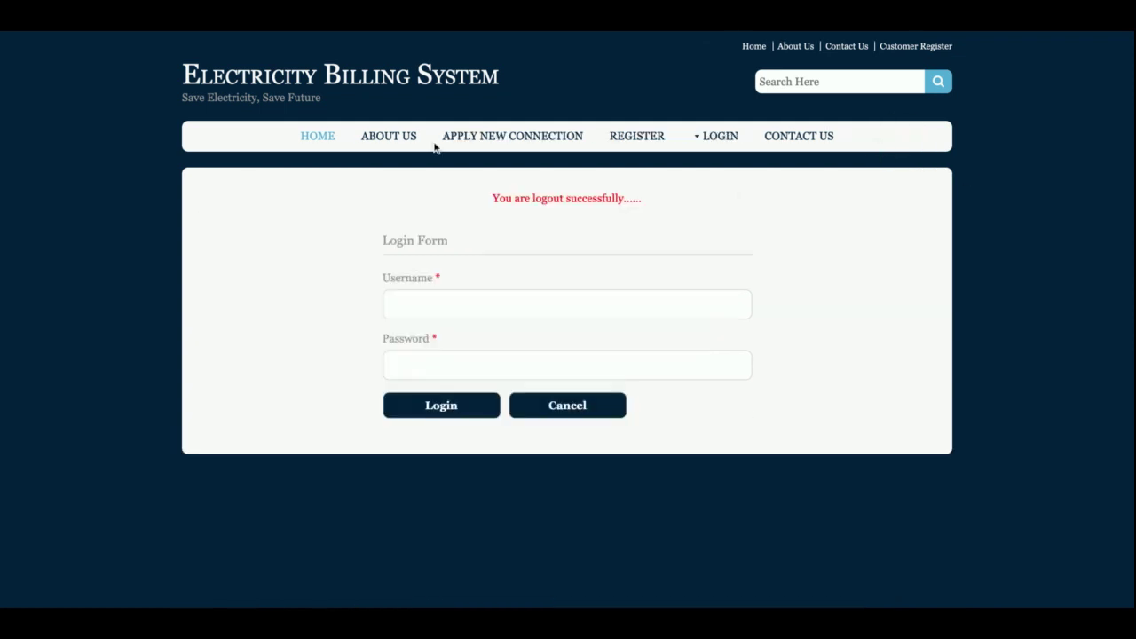
left_click(643, 139)
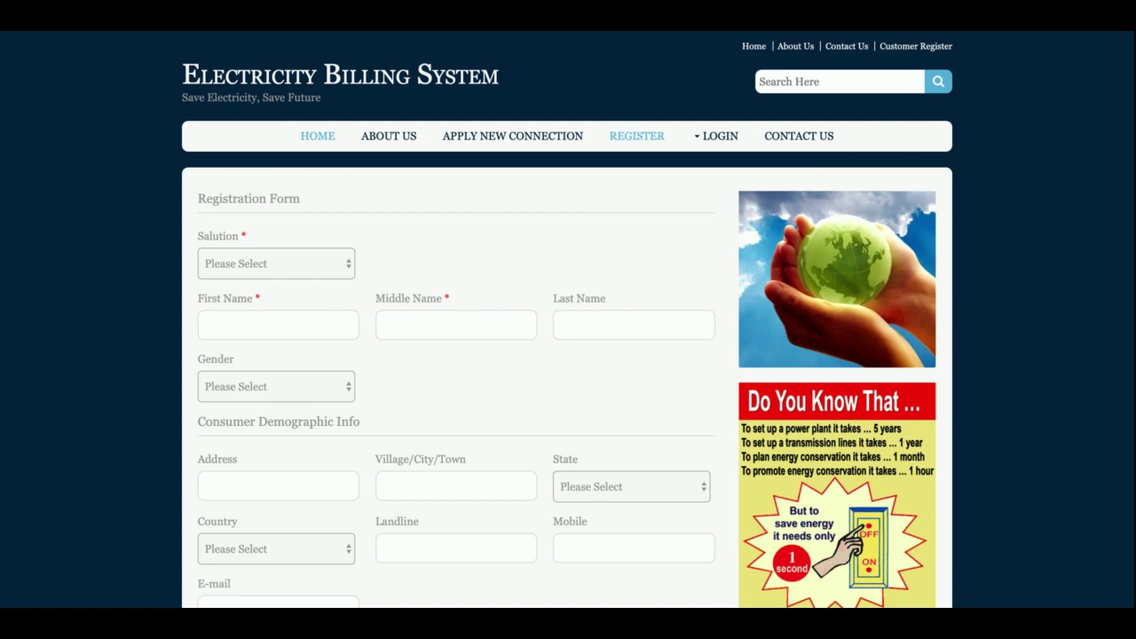
scroll(639, 361, "down", 3)
scroll(641, 361, "up", 3)
- Try Apply New Connection, revisit the registration form, then open the Customer Login form
left_click(530, 139)
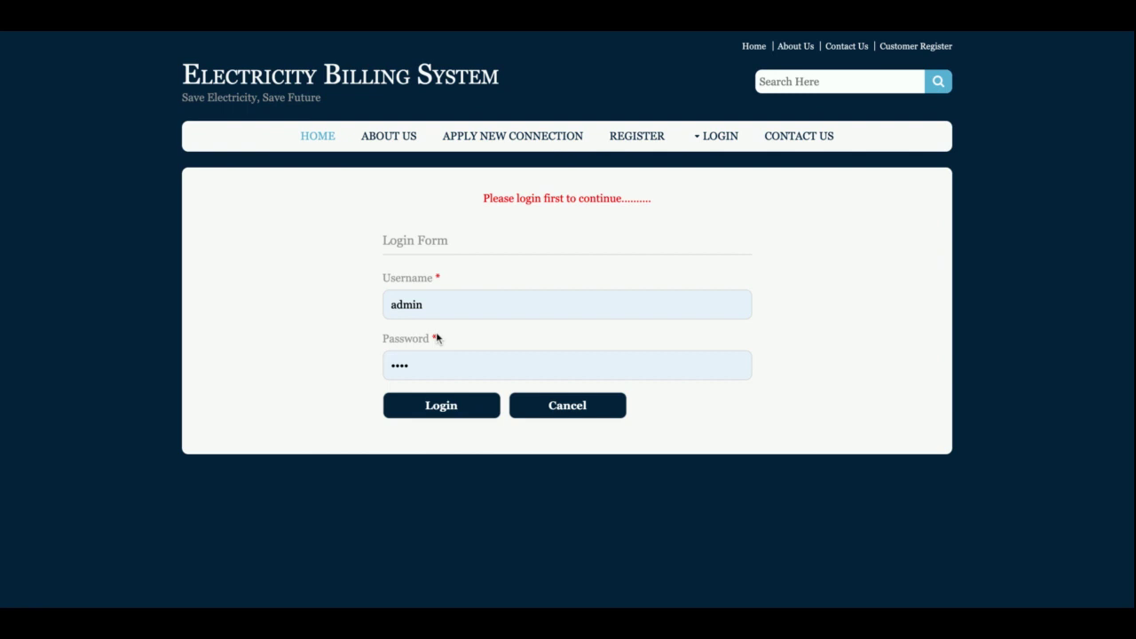
left_click(660, 147)
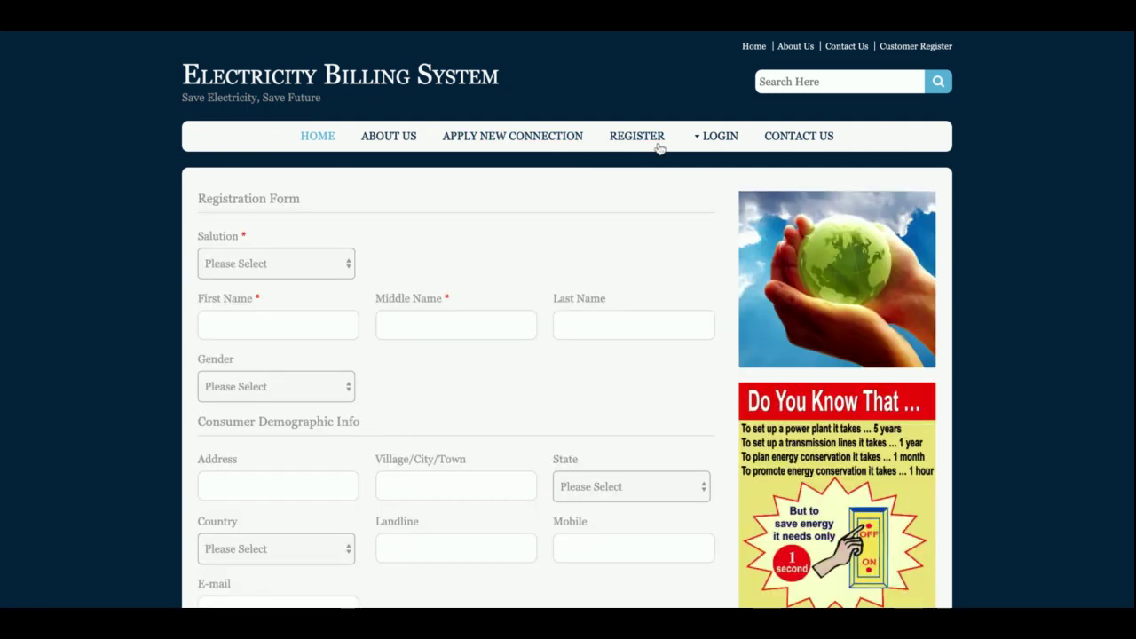
scroll(459, 325, "down", 3)
scroll(461, 326, "up", 2)
scroll(462, 325, "up", 5)
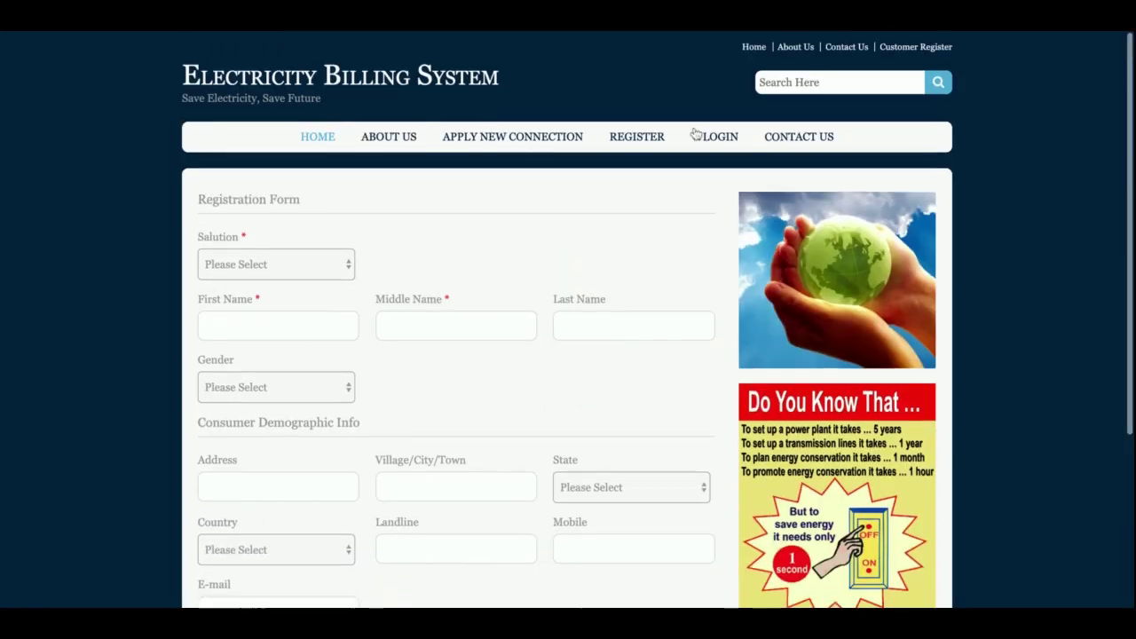
left_click(719, 135)
left_click(721, 158)
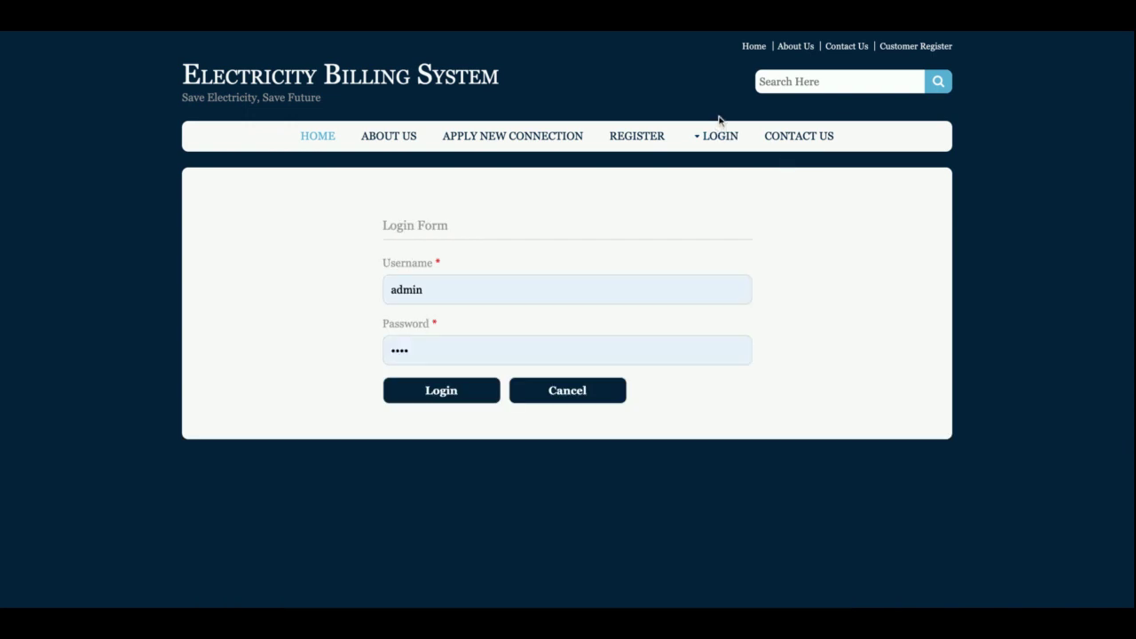
mouse_move(720, 136)
left_click(720, 189)
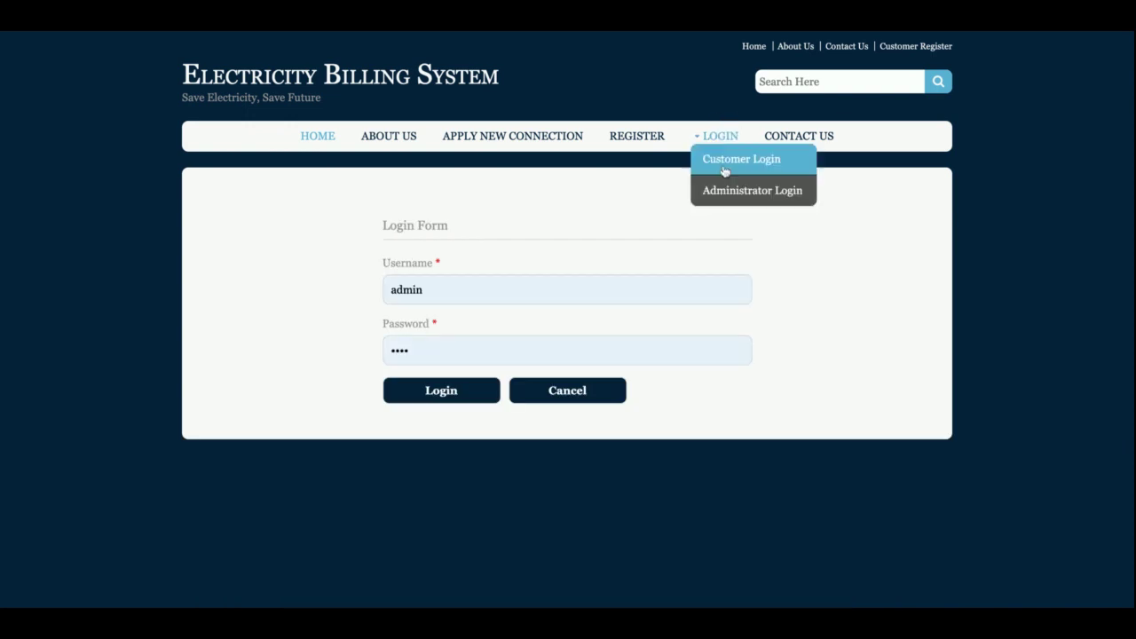
left_click(723, 193)
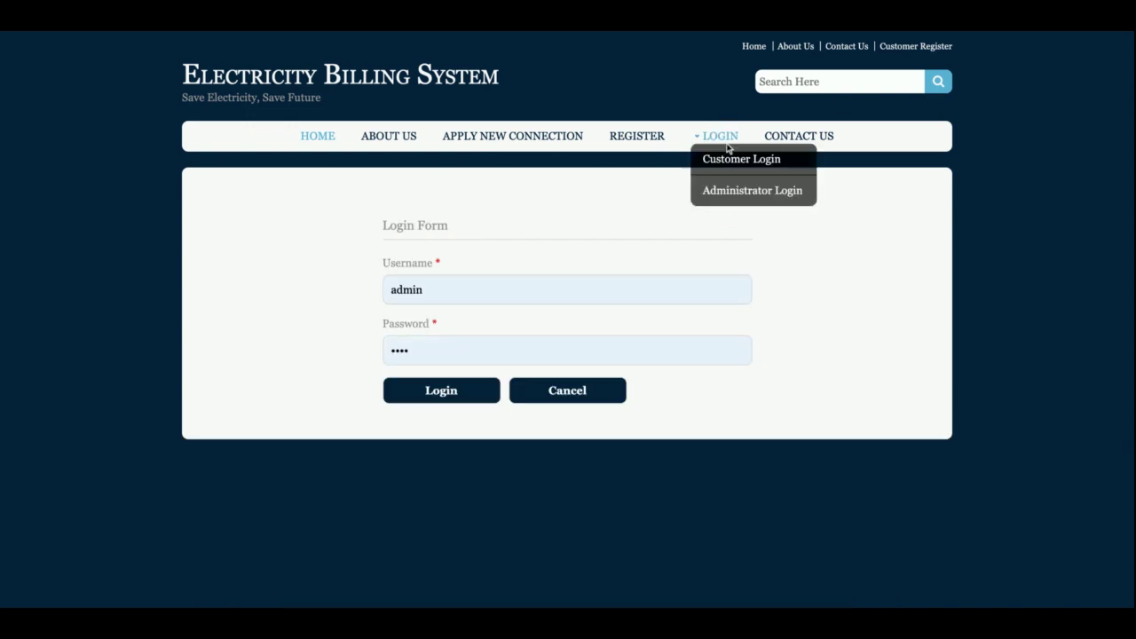
left_click(728, 162)
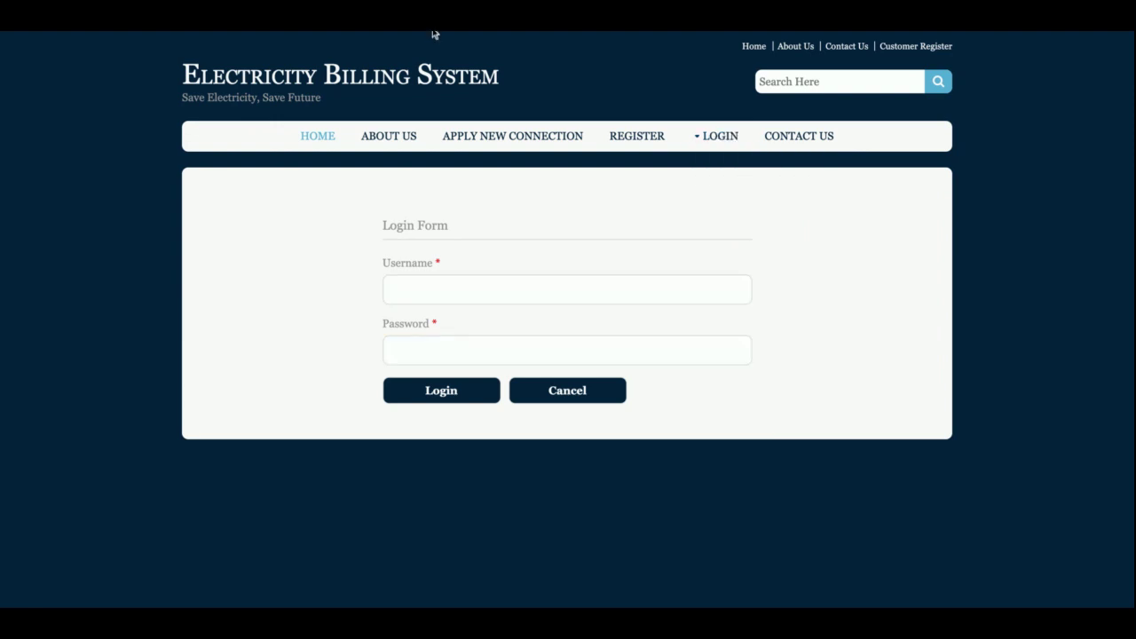
mouse_move(710, 149)
left_click(716, 183)
left_click_drag(392, 289, 608, 211)
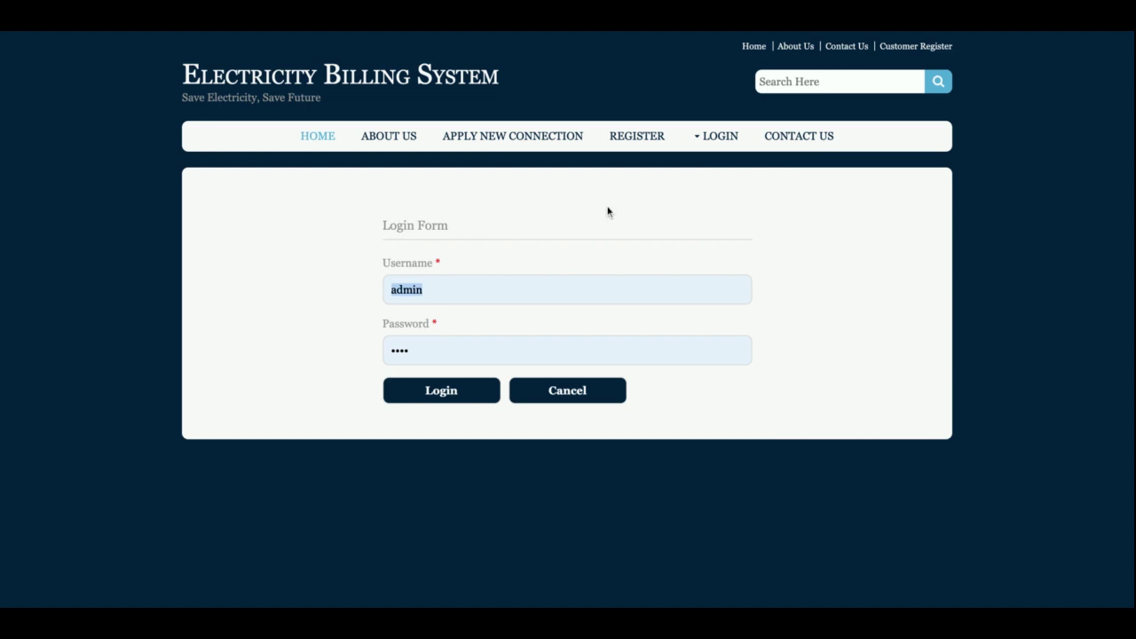
left_click(810, 145)
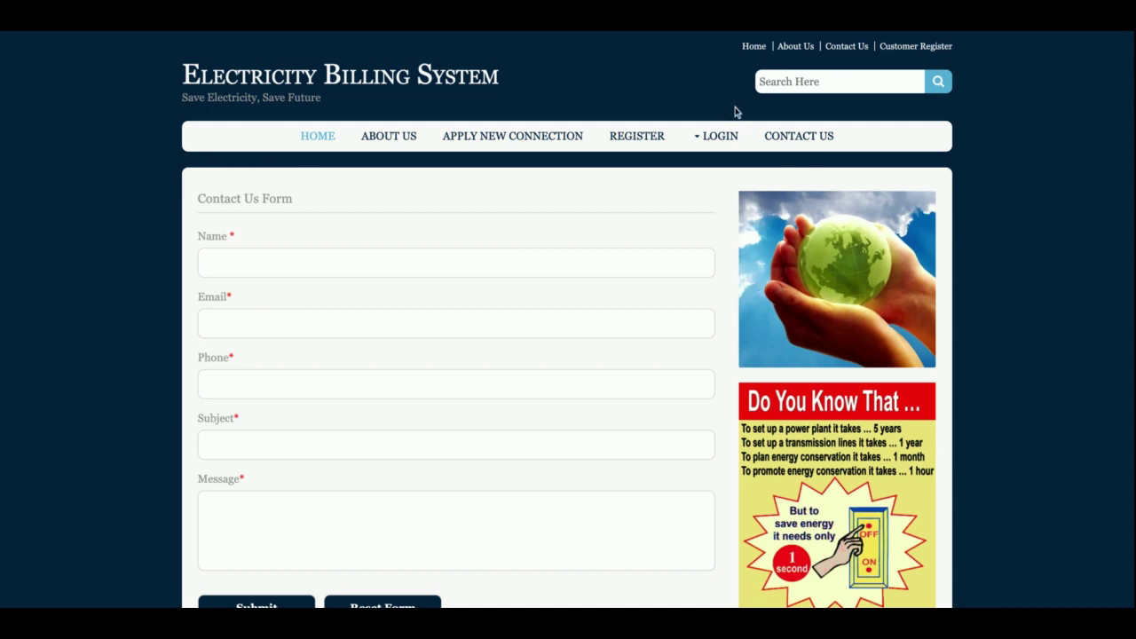
left_click(720, 138)
left_click(716, 189)
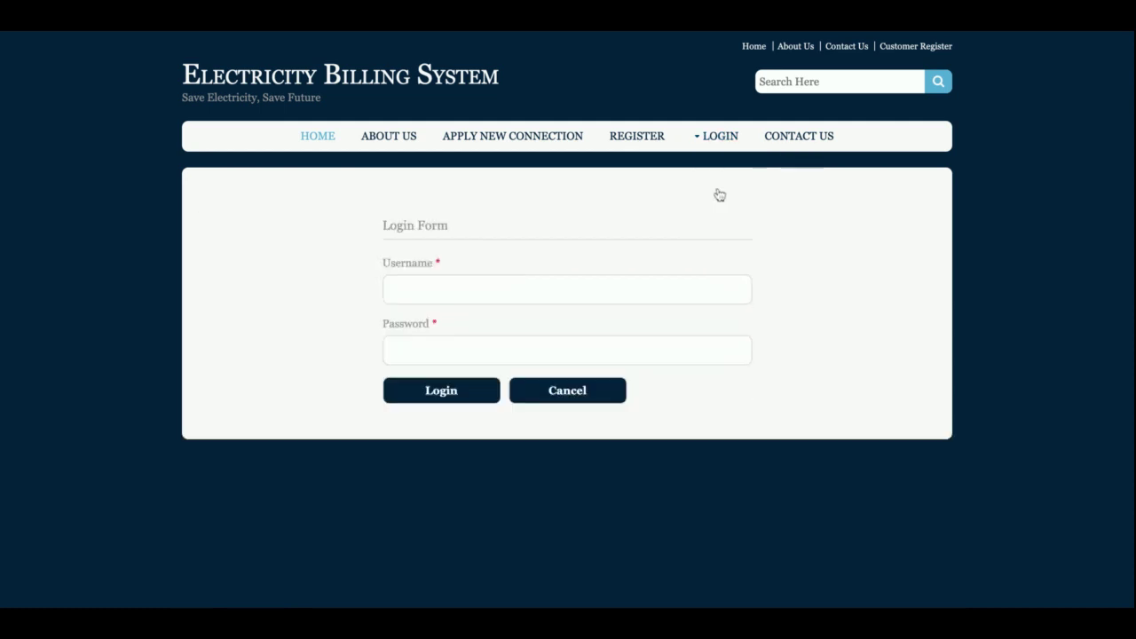
left_click(441, 396)
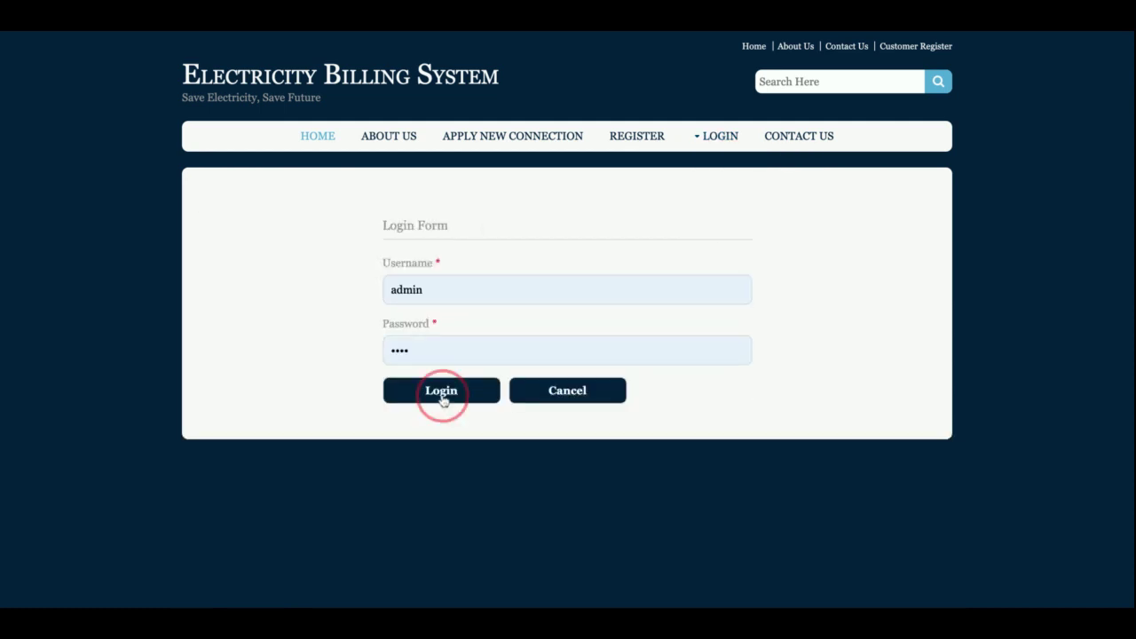
- Scroll the admin dashboard to see all its connection, customer, bill and report links
scroll(444, 401, "down", 3)
scroll(444, 401, "up", 3)
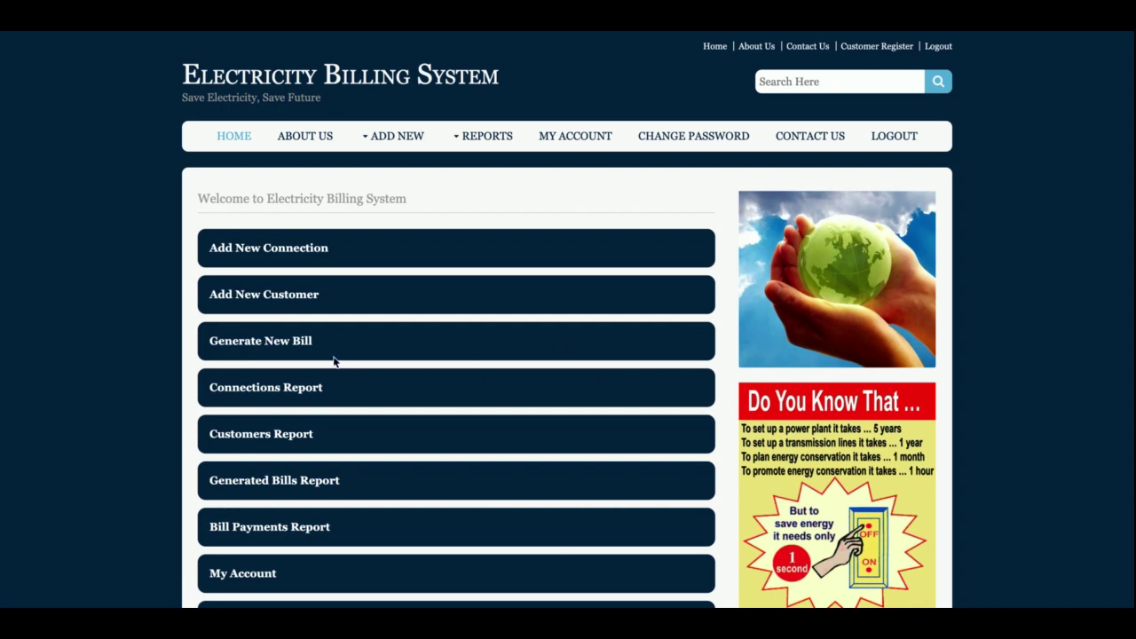
scroll(334, 360, "down", 3)
scroll(332, 373, "up", 3)
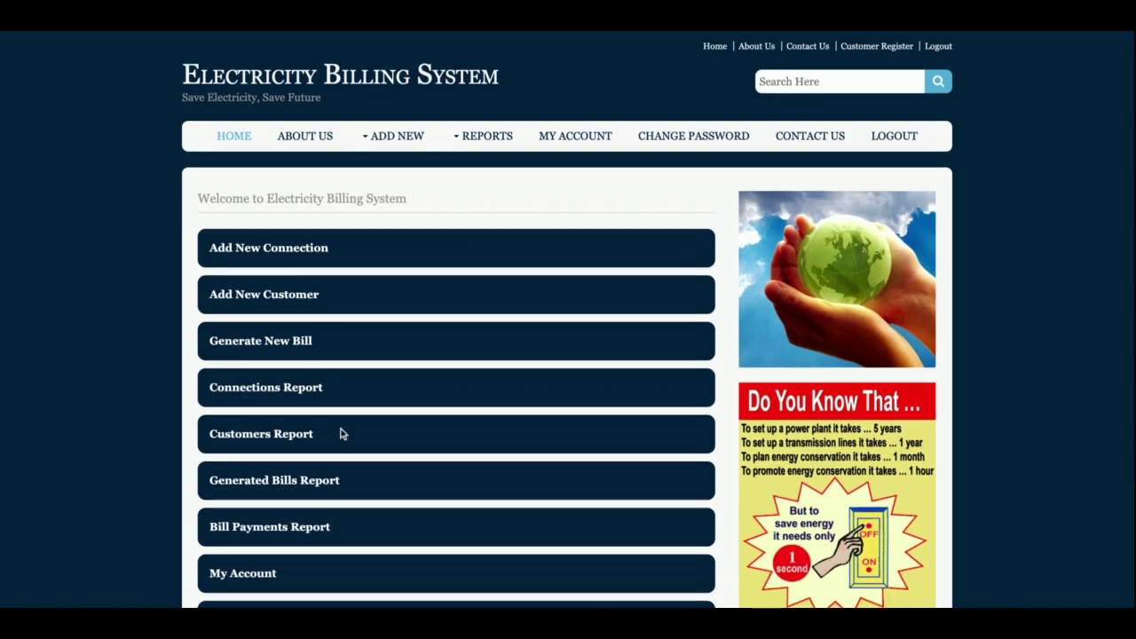
scroll(342, 433, "down", 3)
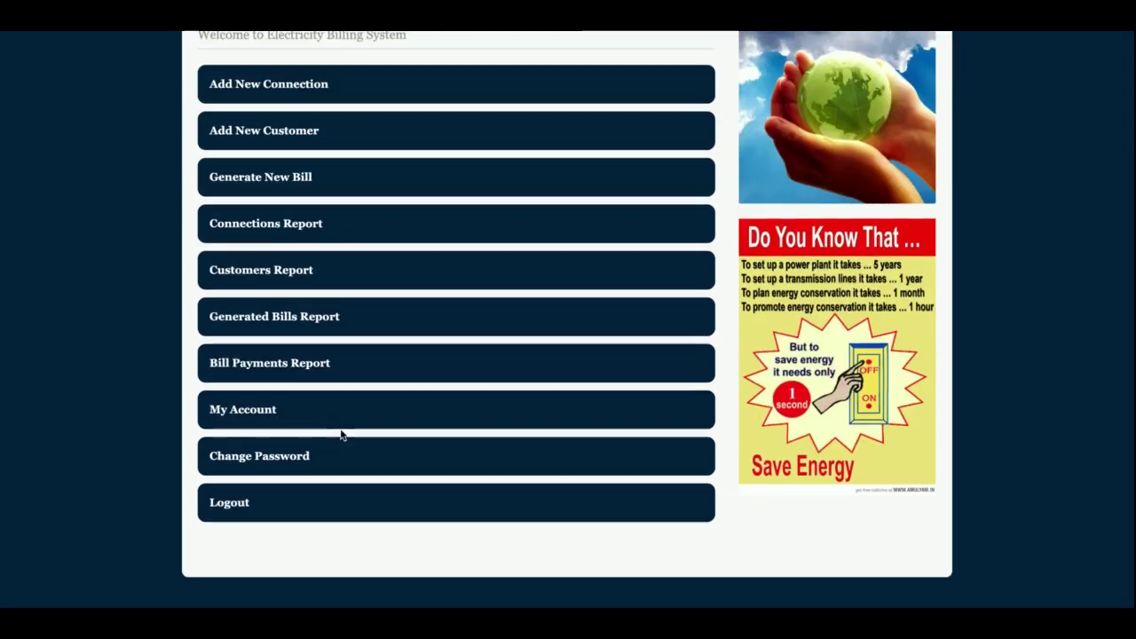
scroll(342, 435, "up", 3)
- View the new connection request form, then scroll the Add New > Customers registration form
left_click(298, 247)
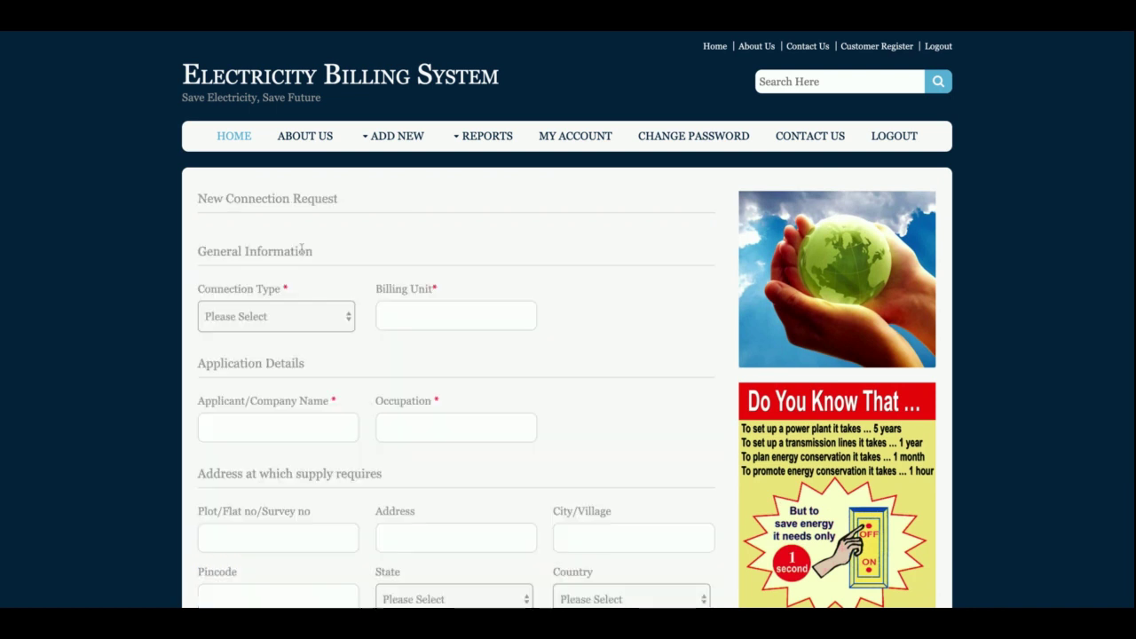
mouse_move(394, 139)
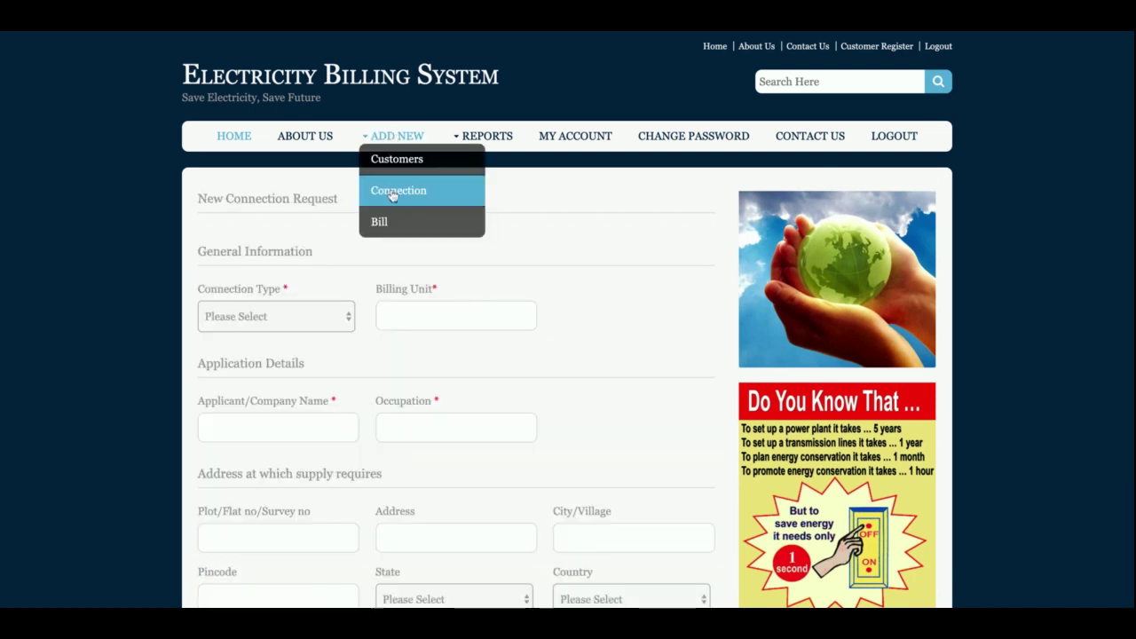
left_click(400, 164)
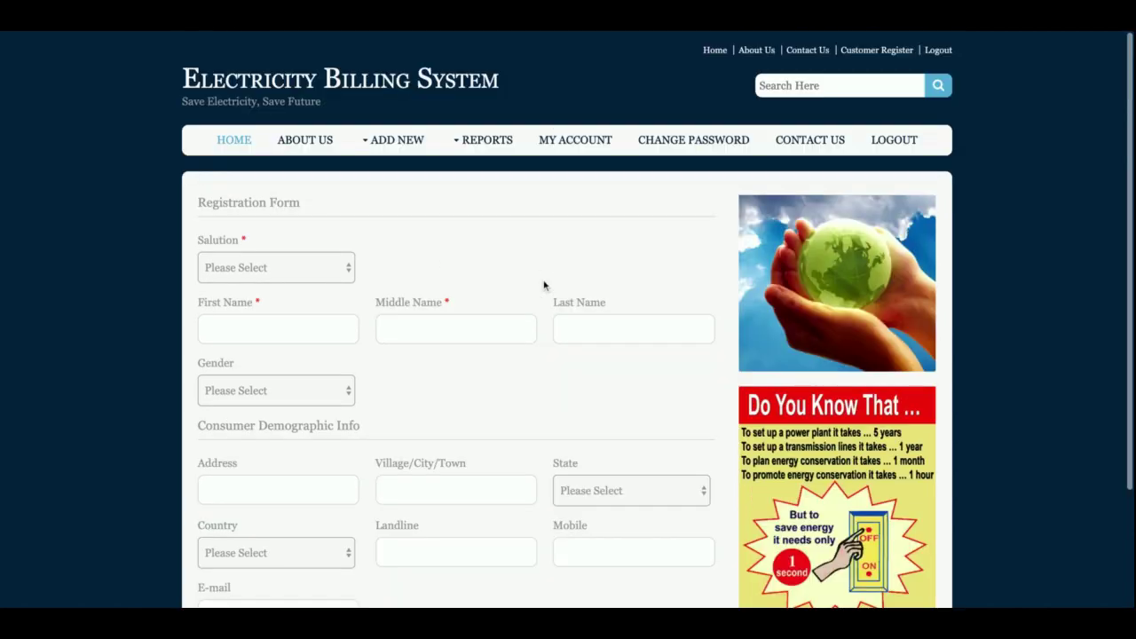
scroll(430, 266, "down", 3)
scroll(423, 300, "up", 4)
scroll(423, 299, "down", 1)
- Return to the new connection request form via Add New > Connection and scroll through it
mouse_move(395, 138)
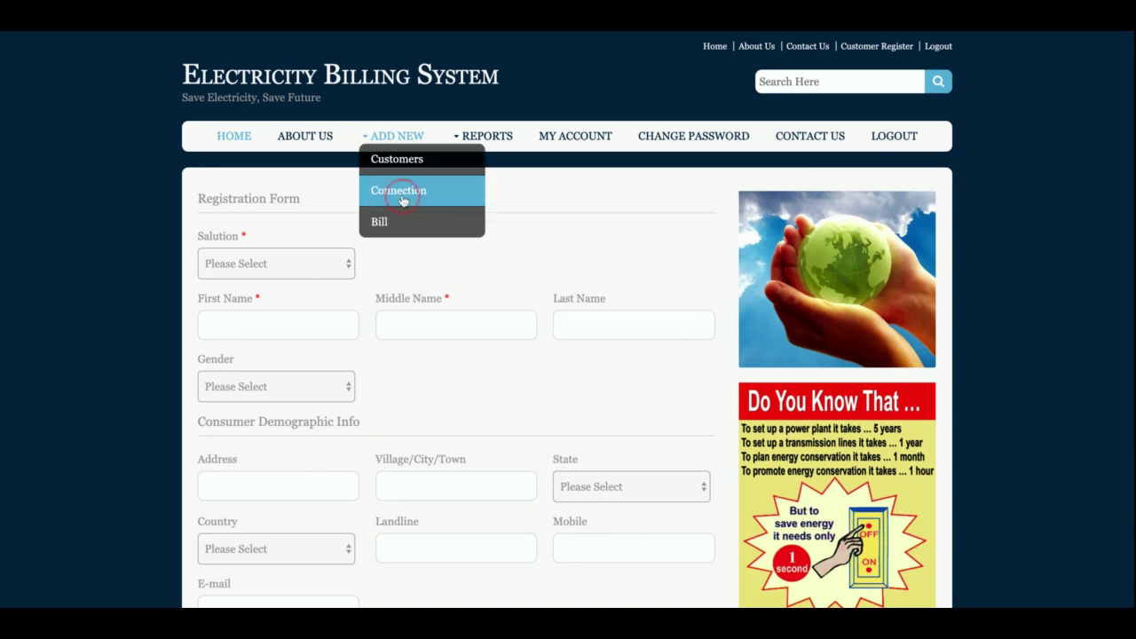
left_click(400, 194)
scroll(479, 312, "down", 5)
scroll(479, 312, "up", 5)
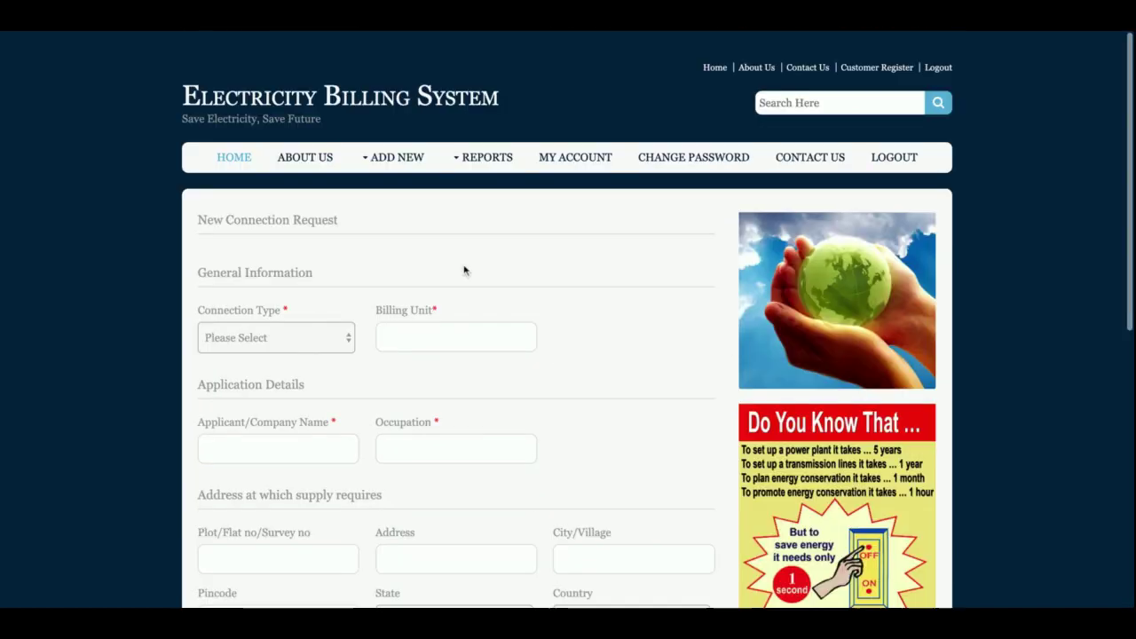
scroll(453, 341, "down", 5)
scroll(453, 342, "up", 5)
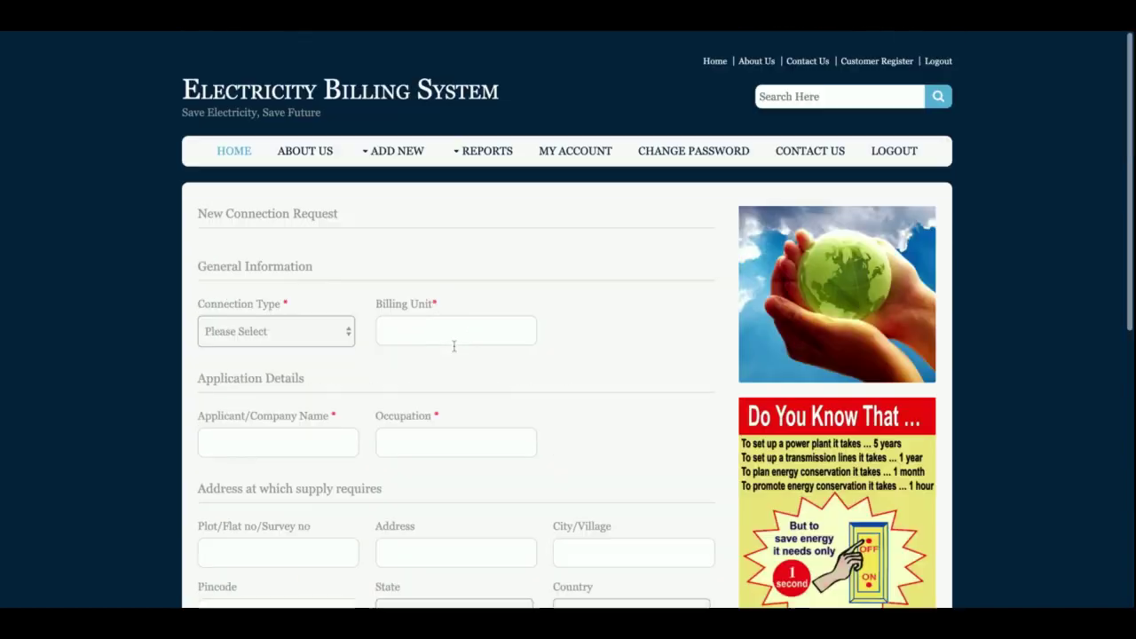
- Look over the Add New > Bill generation form, then open Reports > Customer Reports
mouse_move(395, 138)
left_click(411, 222)
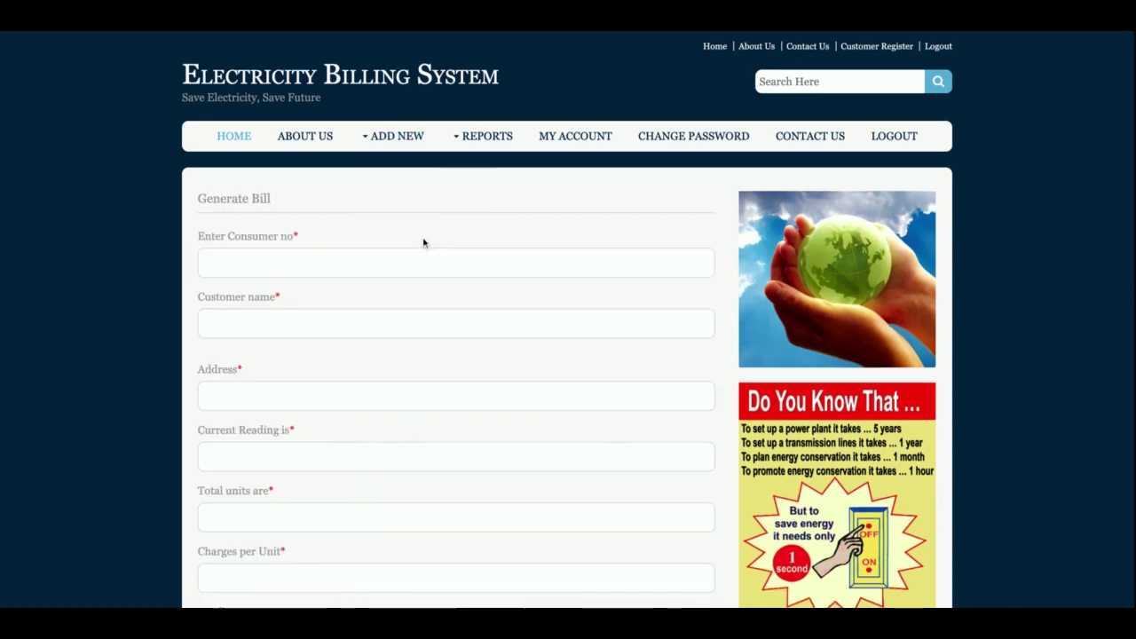
scroll(479, 336, "down", 5)
scroll(479, 334, "up", 5)
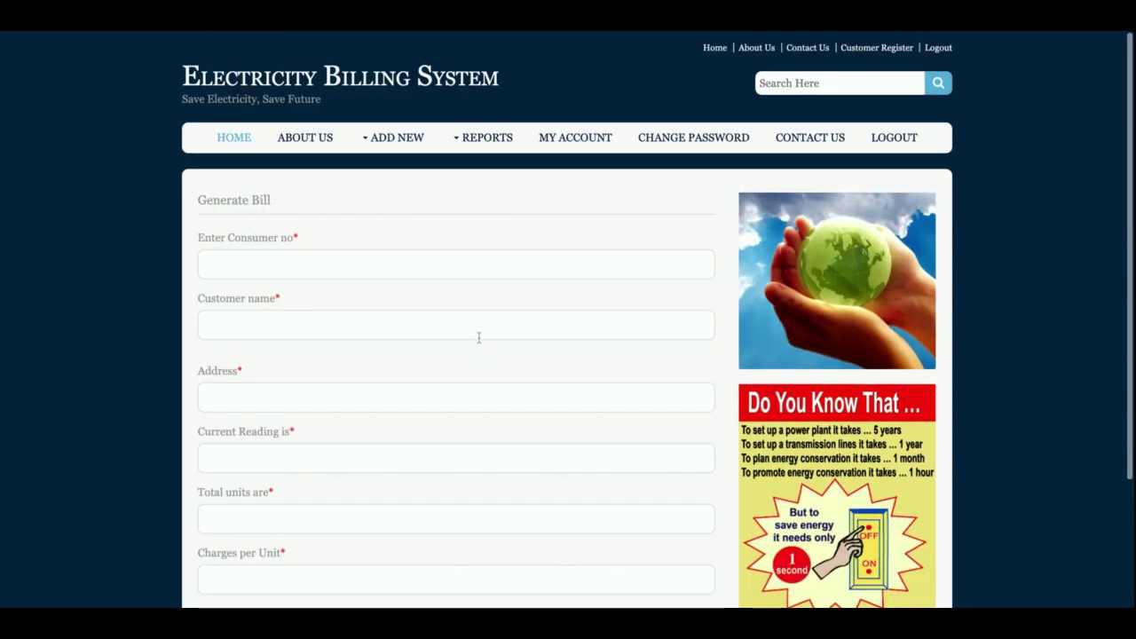
mouse_move(484, 138)
left_click(497, 160)
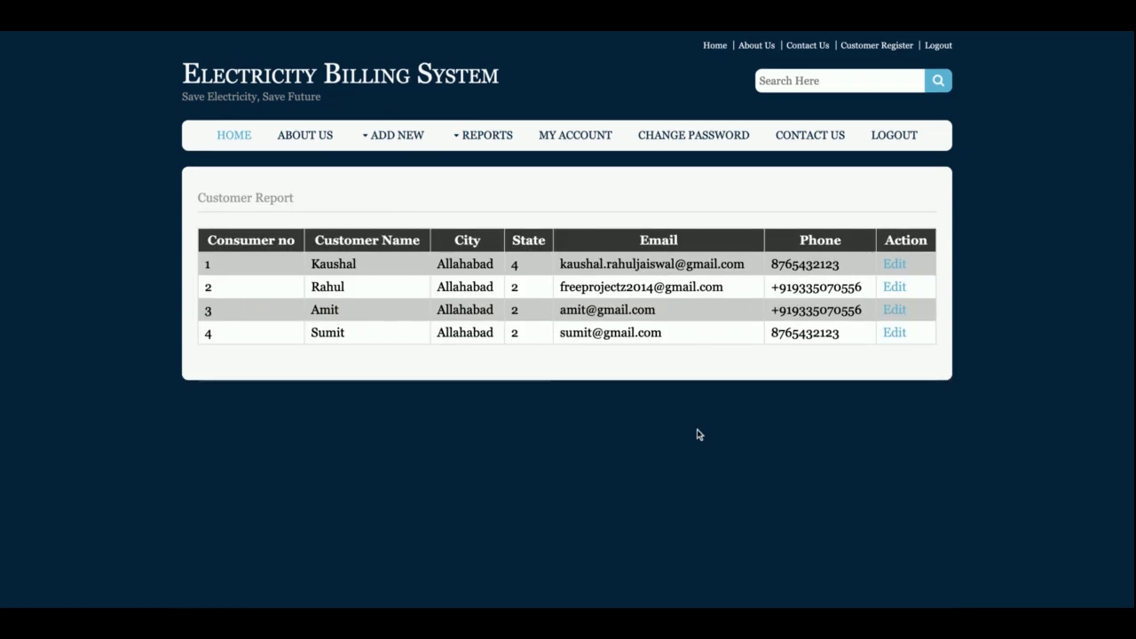
- Open row 1's customer record for editing, then view the Connection Report table
left_click(895, 265)
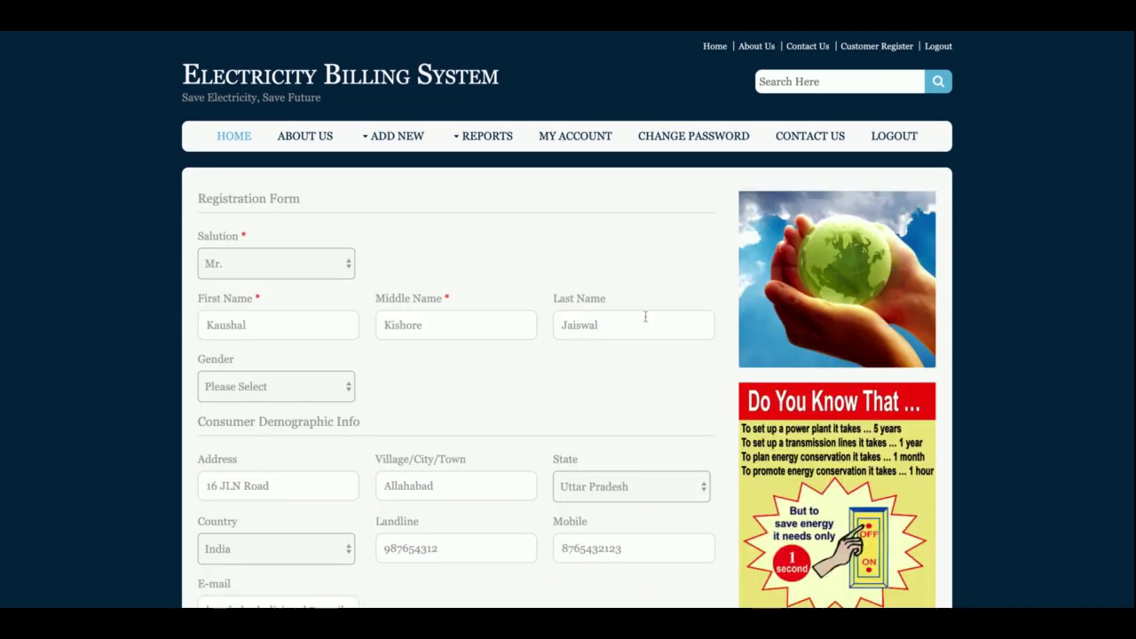
scroll(644, 317, "down", 3)
scroll(645, 325, "up", 3)
mouse_move(486, 138)
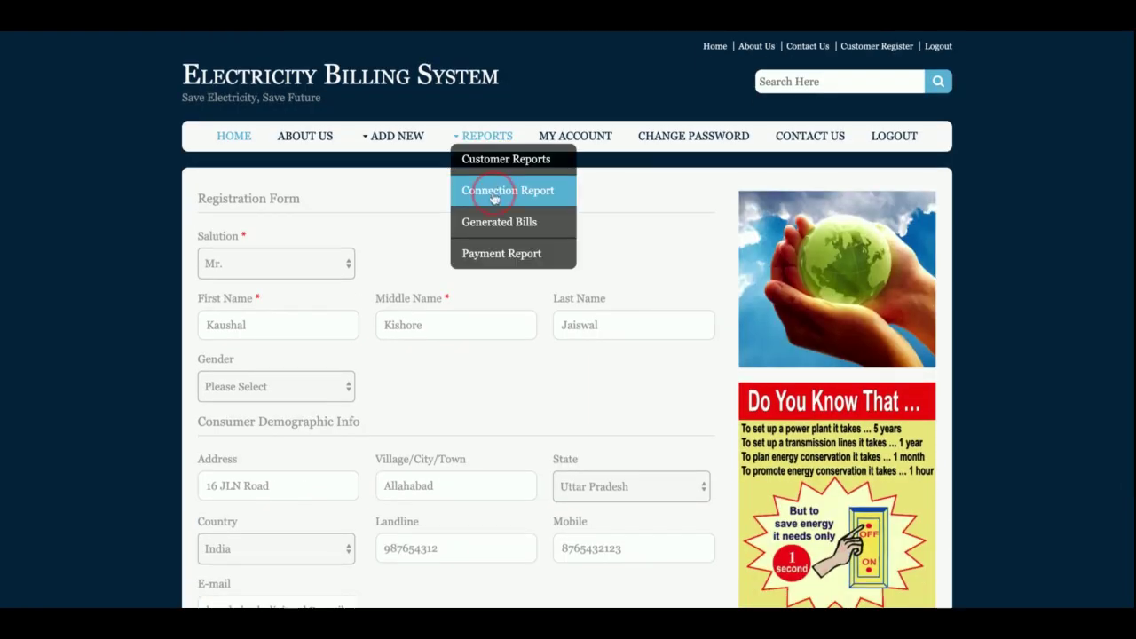
left_click(494, 187)
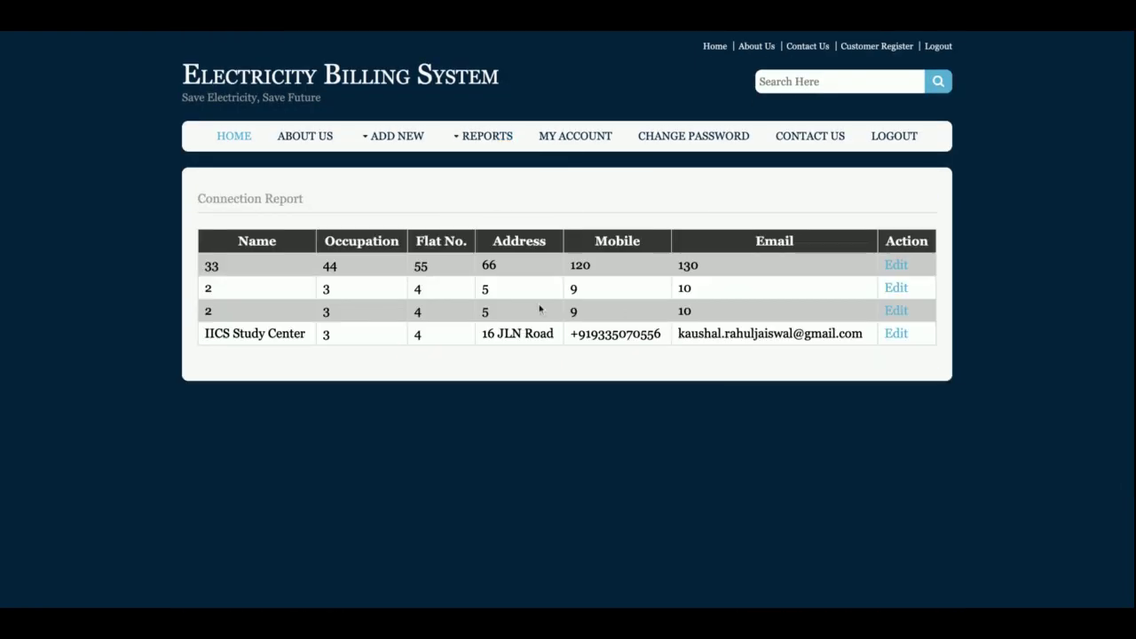
- View the Generated Bills report, then the Payment Report listing nine card payments
mouse_move(487, 138)
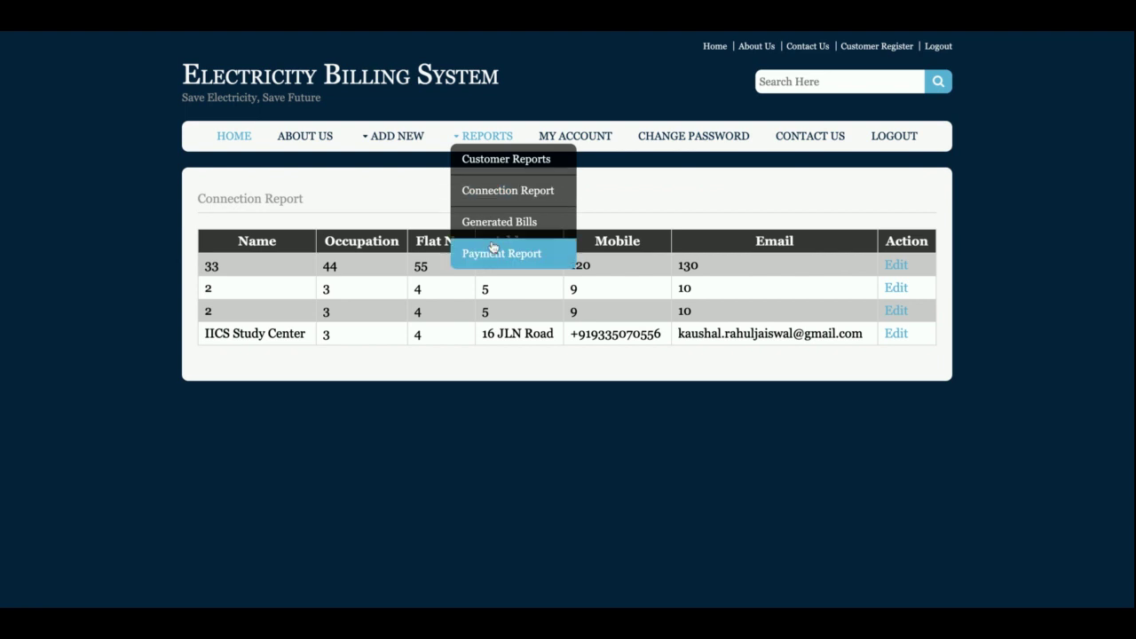
left_click(484, 223)
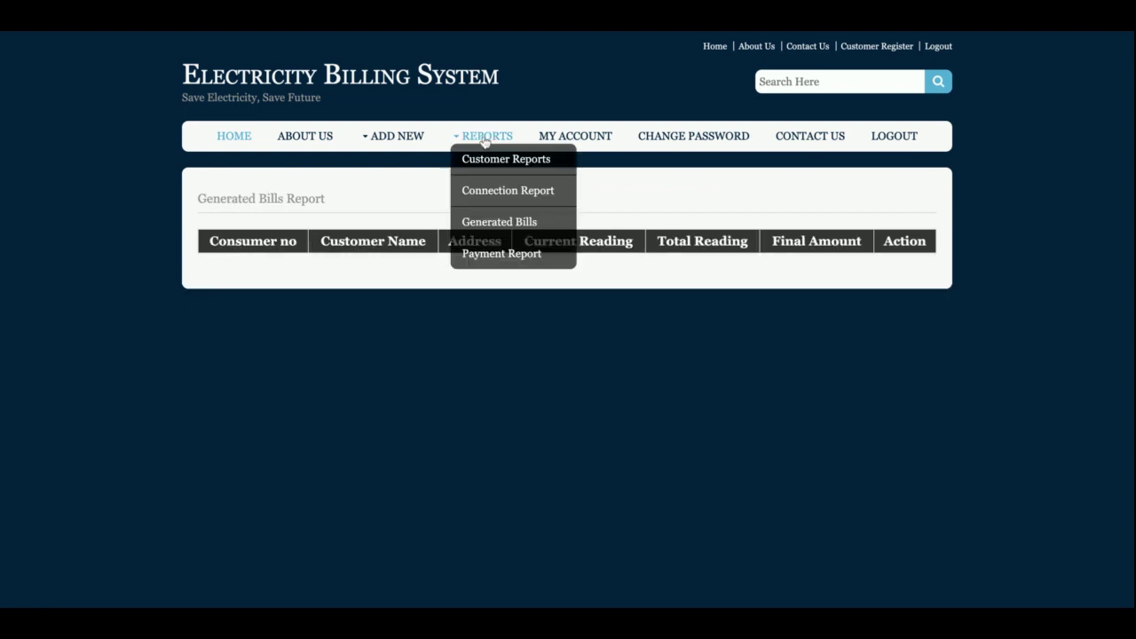
left_click(506, 263)
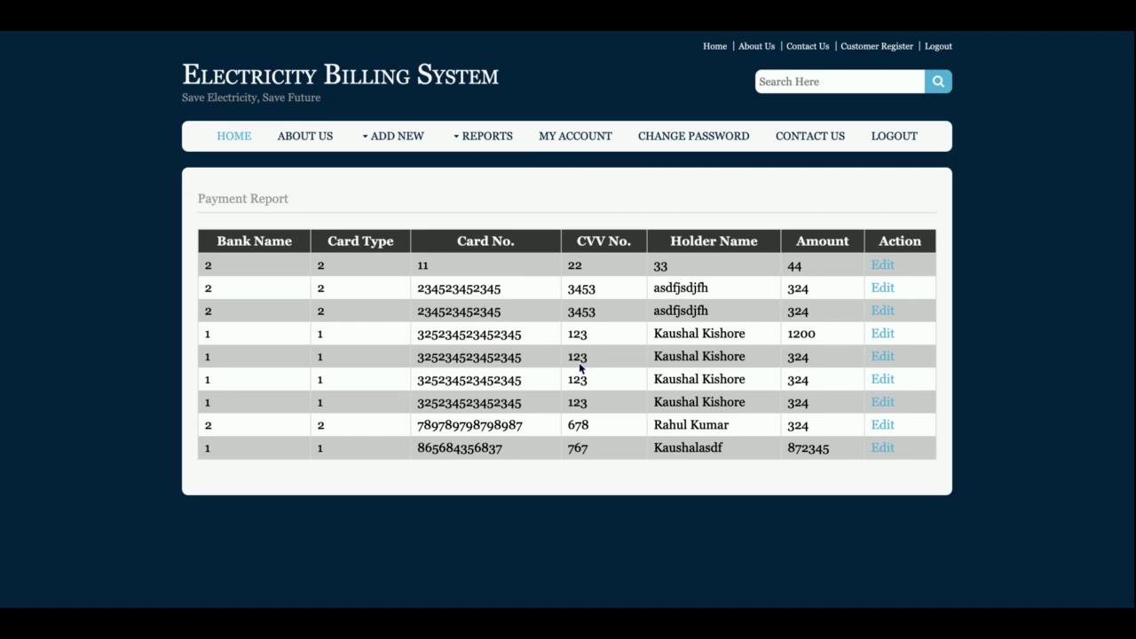
- Browse My Account, Change Password and Contact Us, then log out, reaching a 404 page
left_click(604, 137)
scroll(601, 258, "down", 2)
scroll(601, 259, "up", 2)
left_click(704, 140)
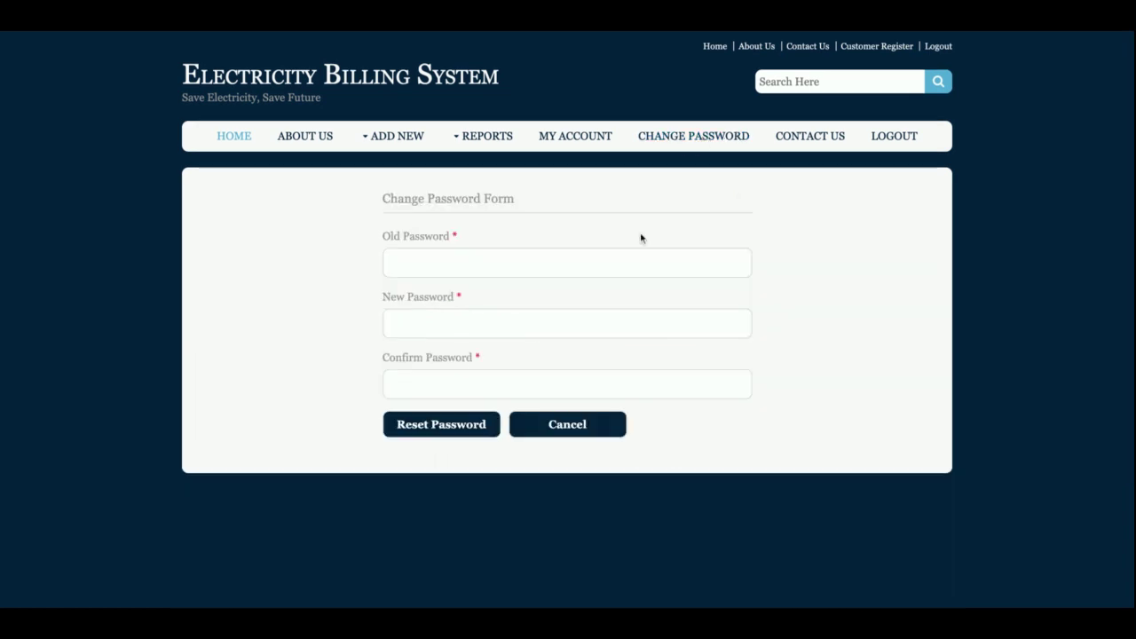
left_click(811, 141)
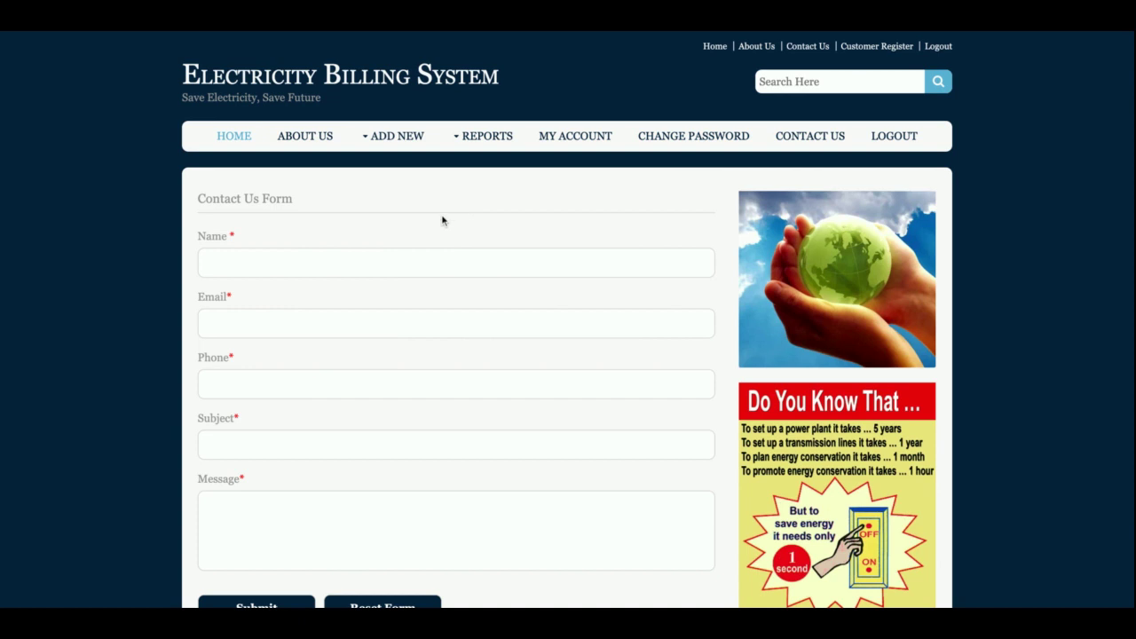
left_click(909, 140)
left_click(423, 89)
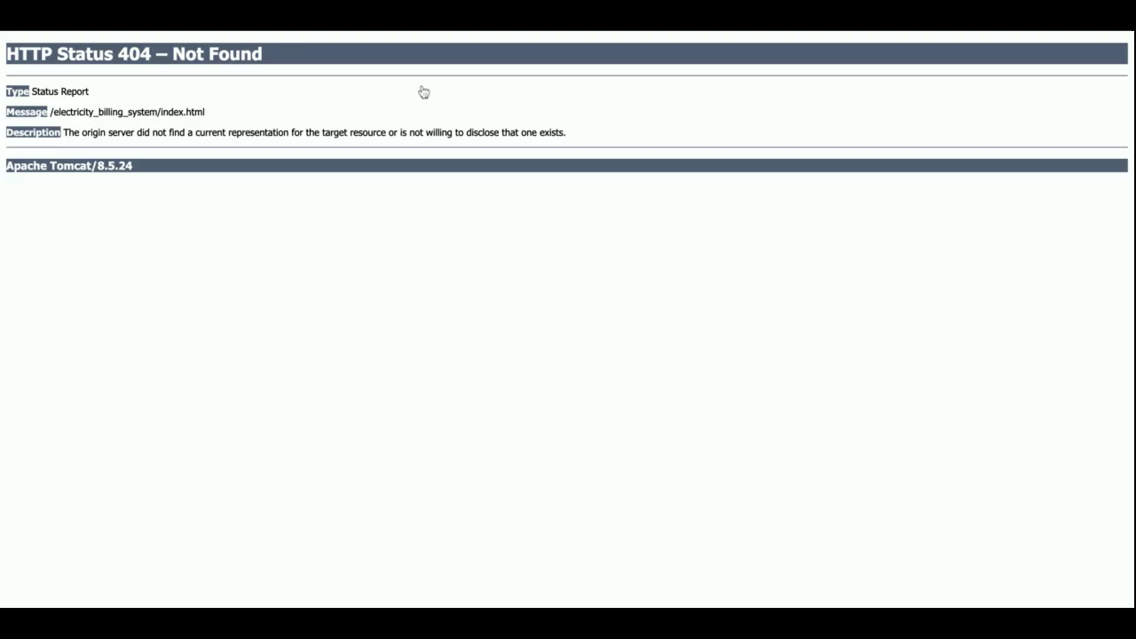
- Return from the 404 error to the logout page and open the public HOME page
key("alt+Left")
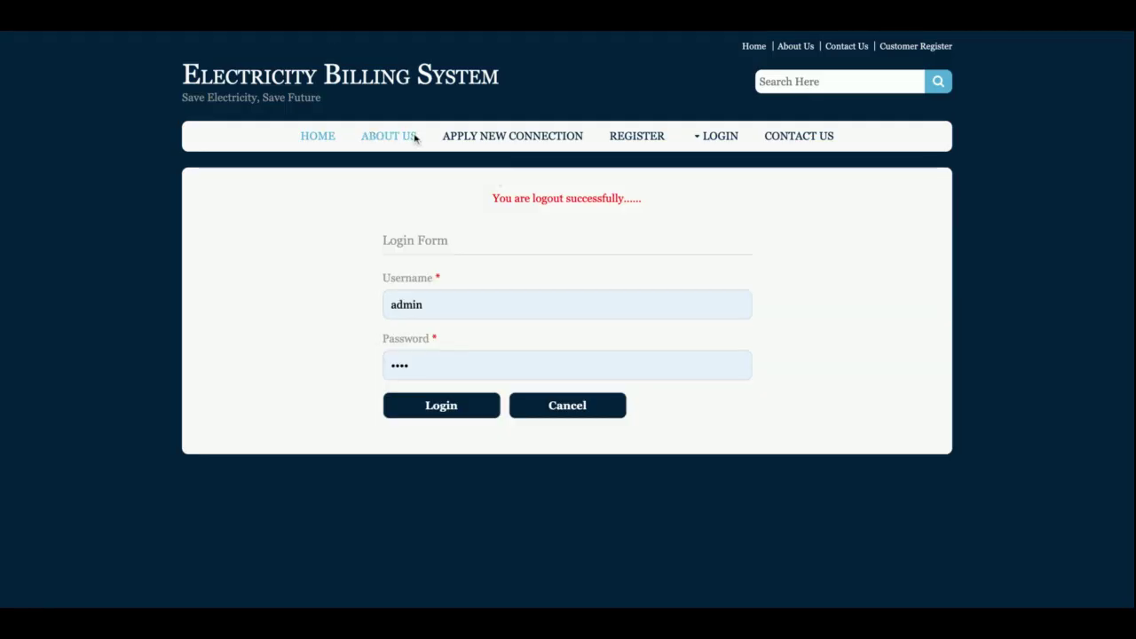
left_click(317, 140)
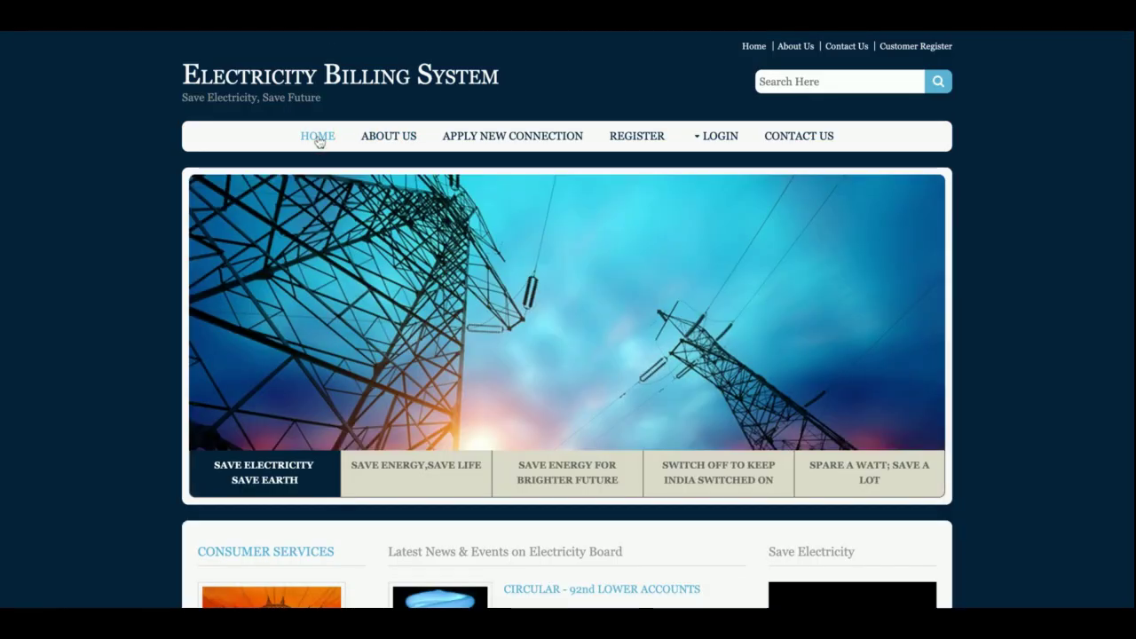